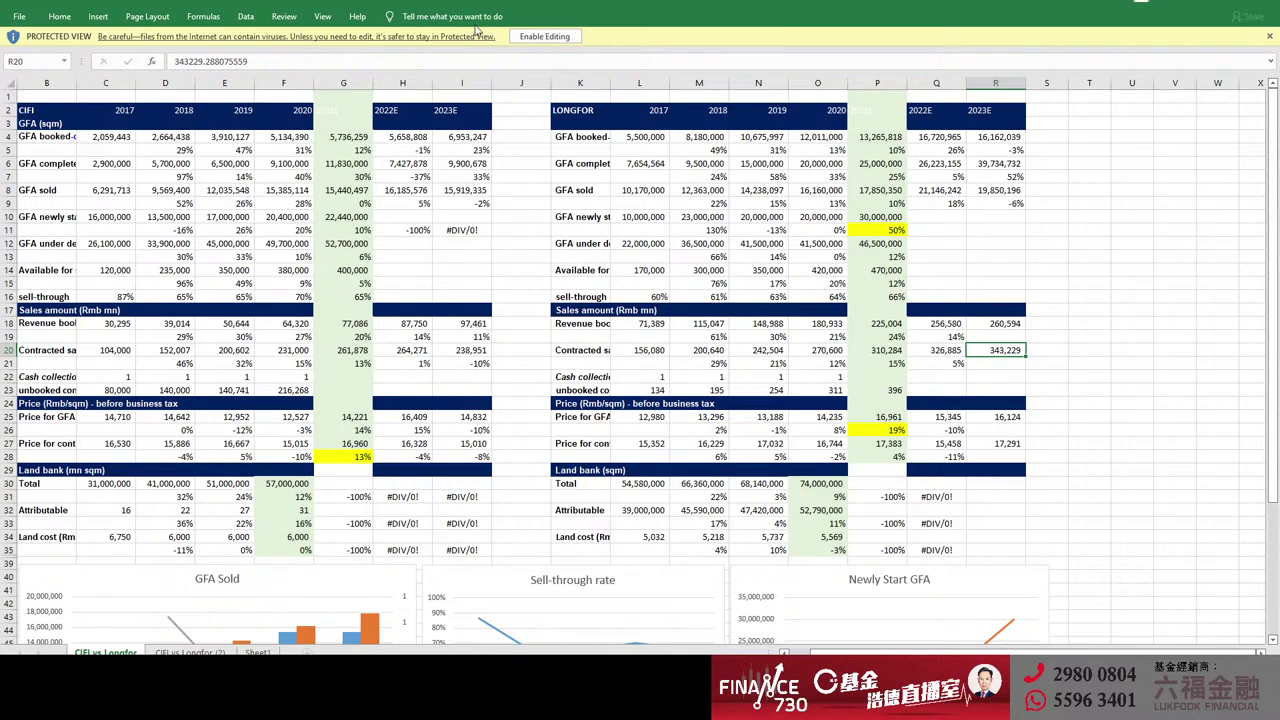
# Enable editing for the protected workbook and select cell H10
pyautogui.click(544, 36)
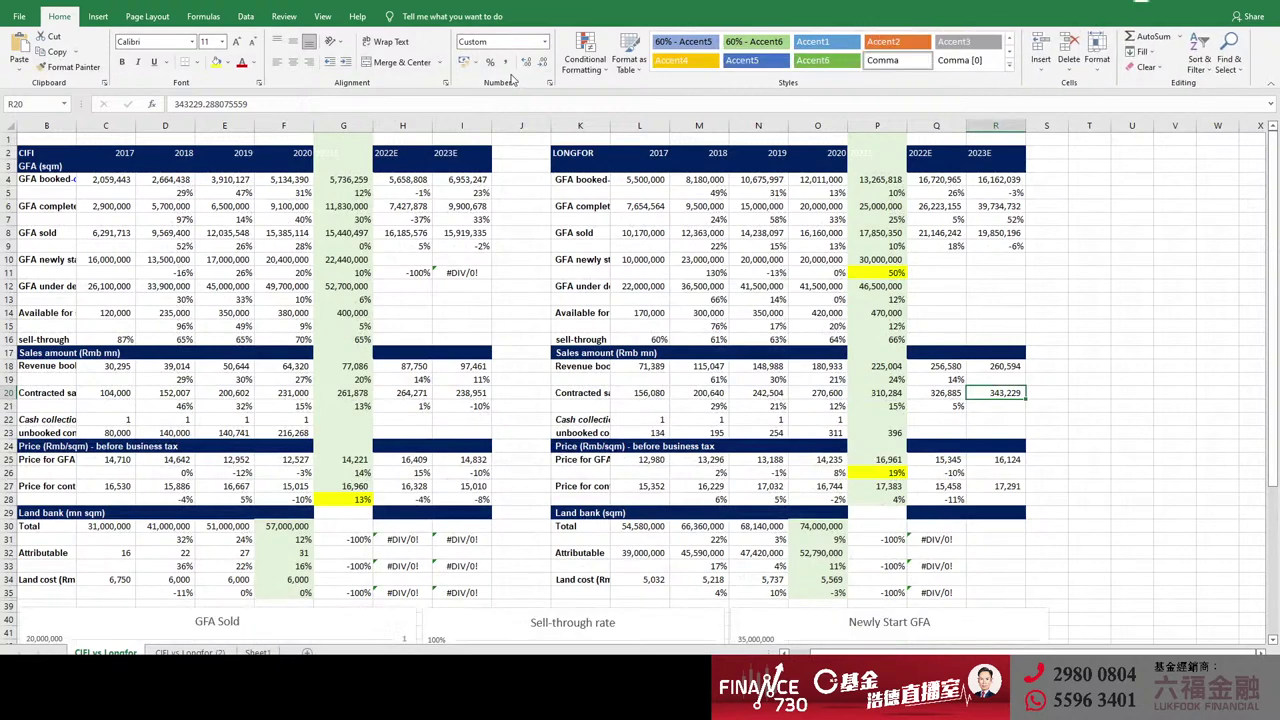
pyautogui.click(423, 257)
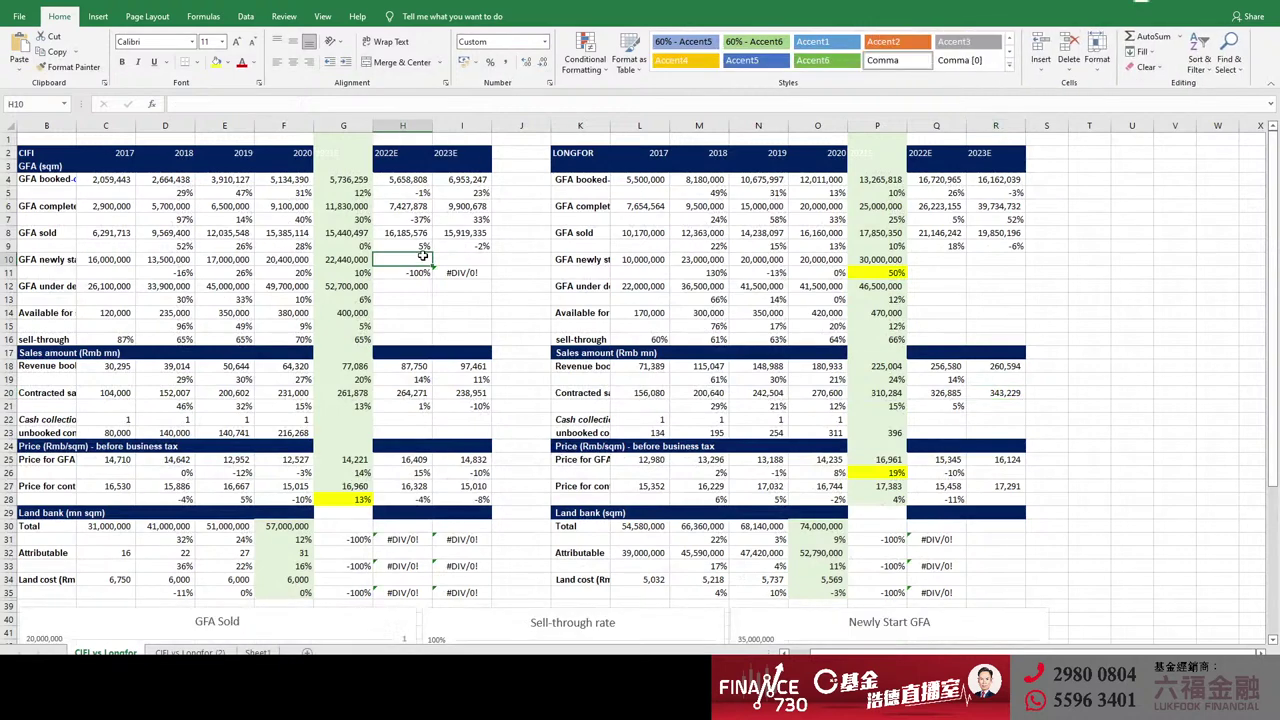
# Examine the year-on-year growth lines for CIFI and LONGFOR in the GFA Sold chart
pyautogui.scroll(-5, 418, 256)
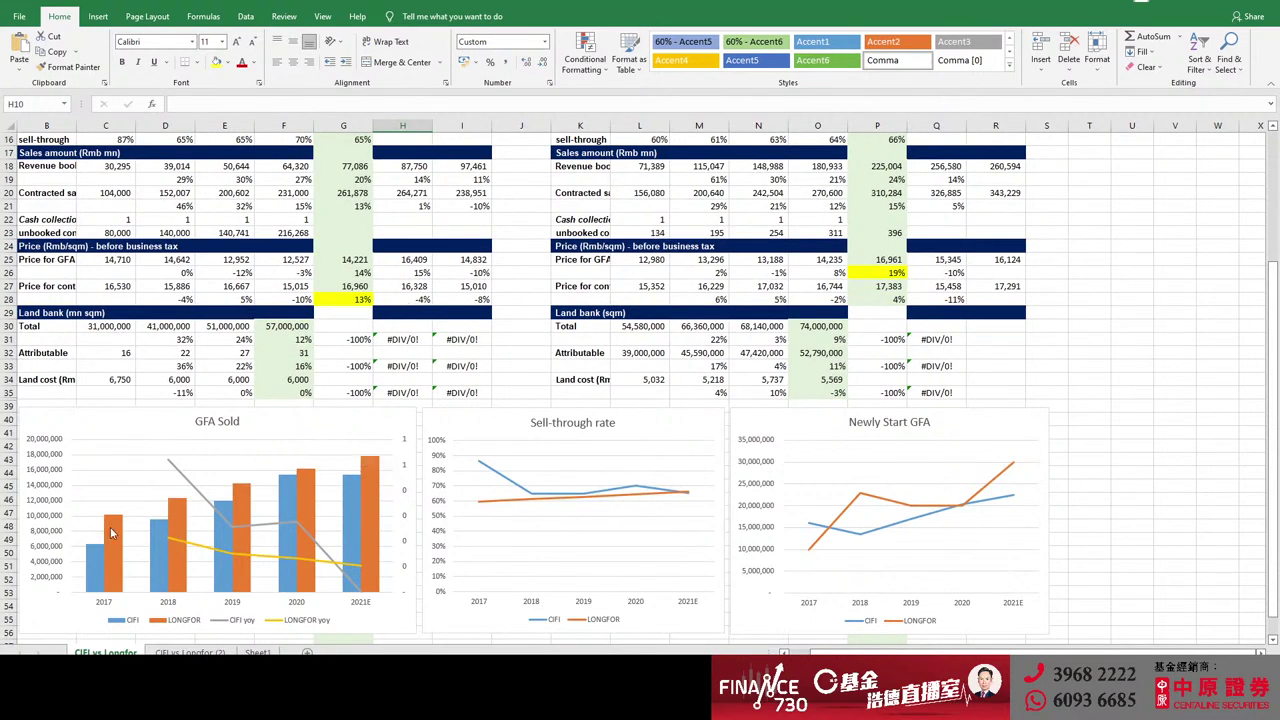
pyautogui.click(193, 483)
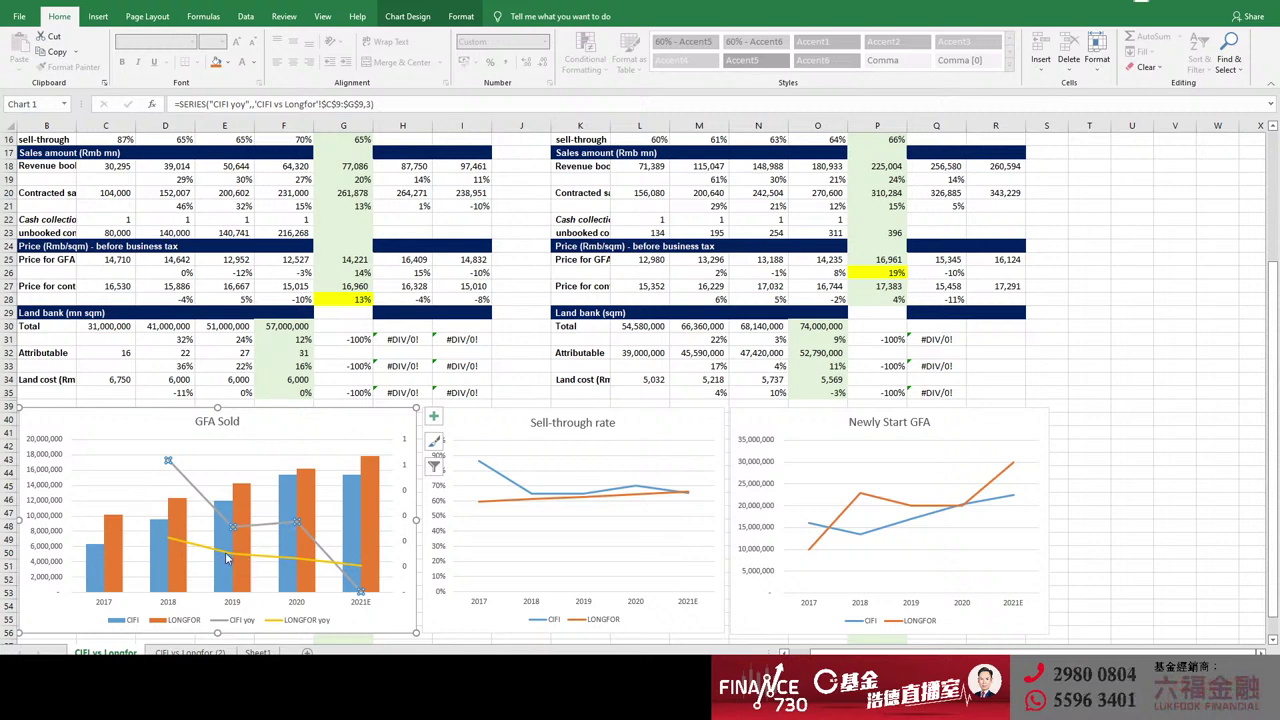
pyautogui.moveTo(221, 558)
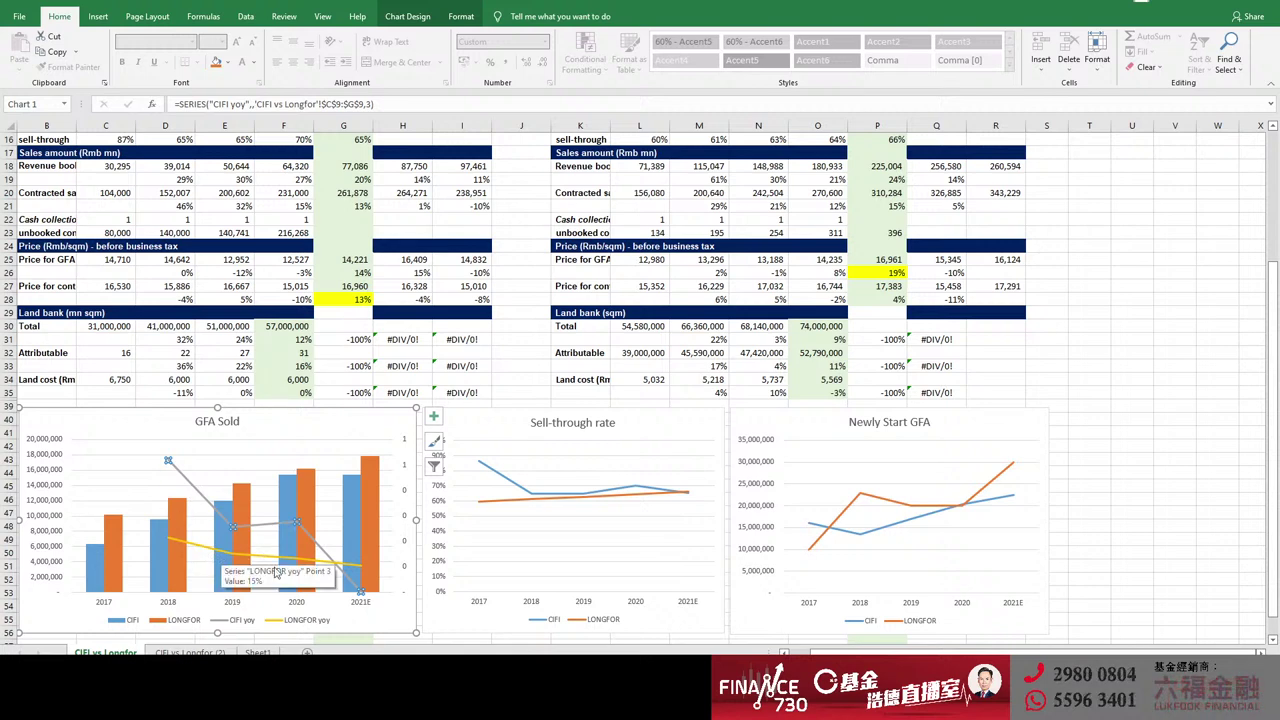
pyautogui.moveTo(300, 577)
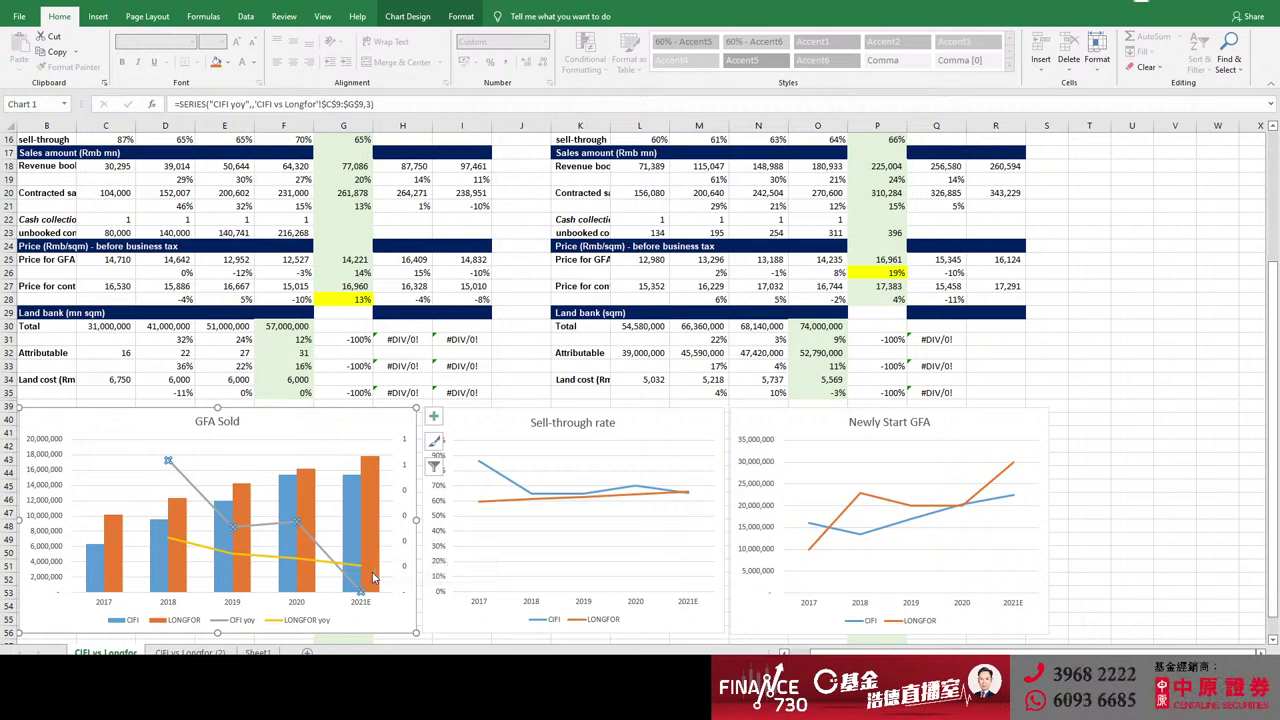
pyautogui.moveTo(379, 578)
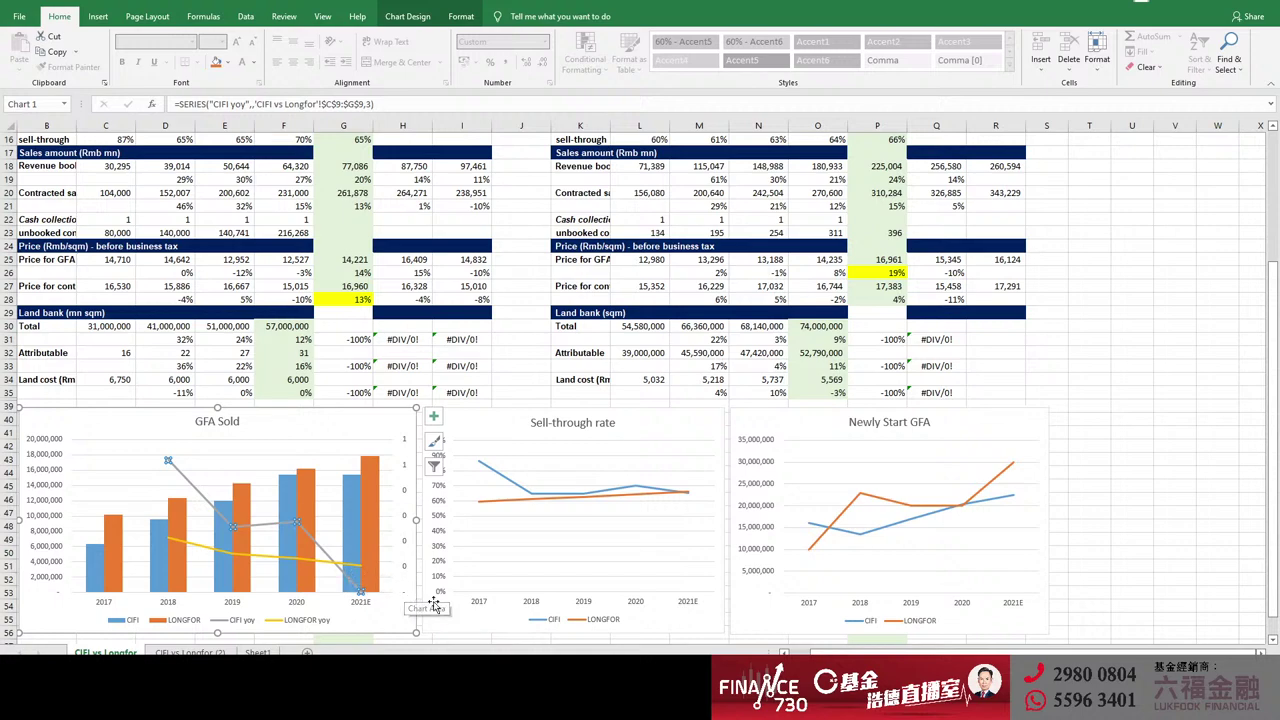
# Review CIFI's GFA figures in B4:G10 and compare both companies' 2018–2020 growth in completed GFA in row 7
pyautogui.scroll(4, 425, 603)
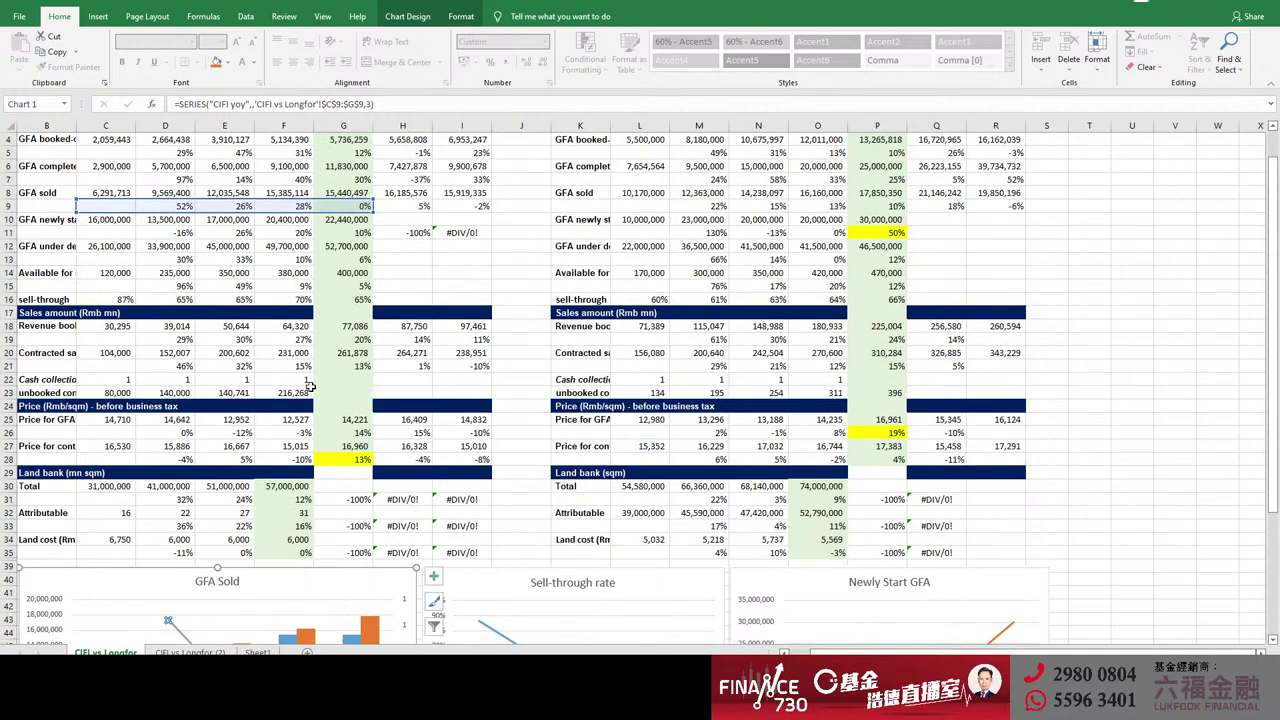
pyautogui.scroll(1, 251, 358)
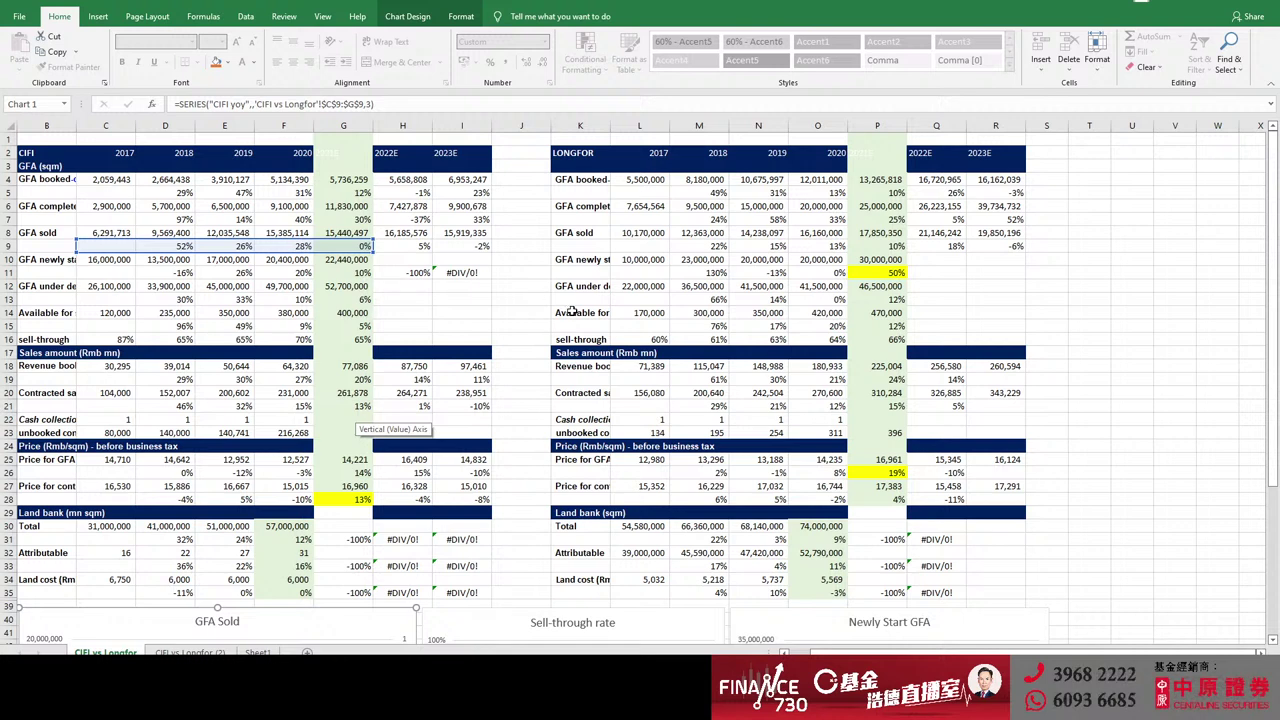
pyautogui.moveTo(48, 177); pyautogui.dragTo(365, 258)
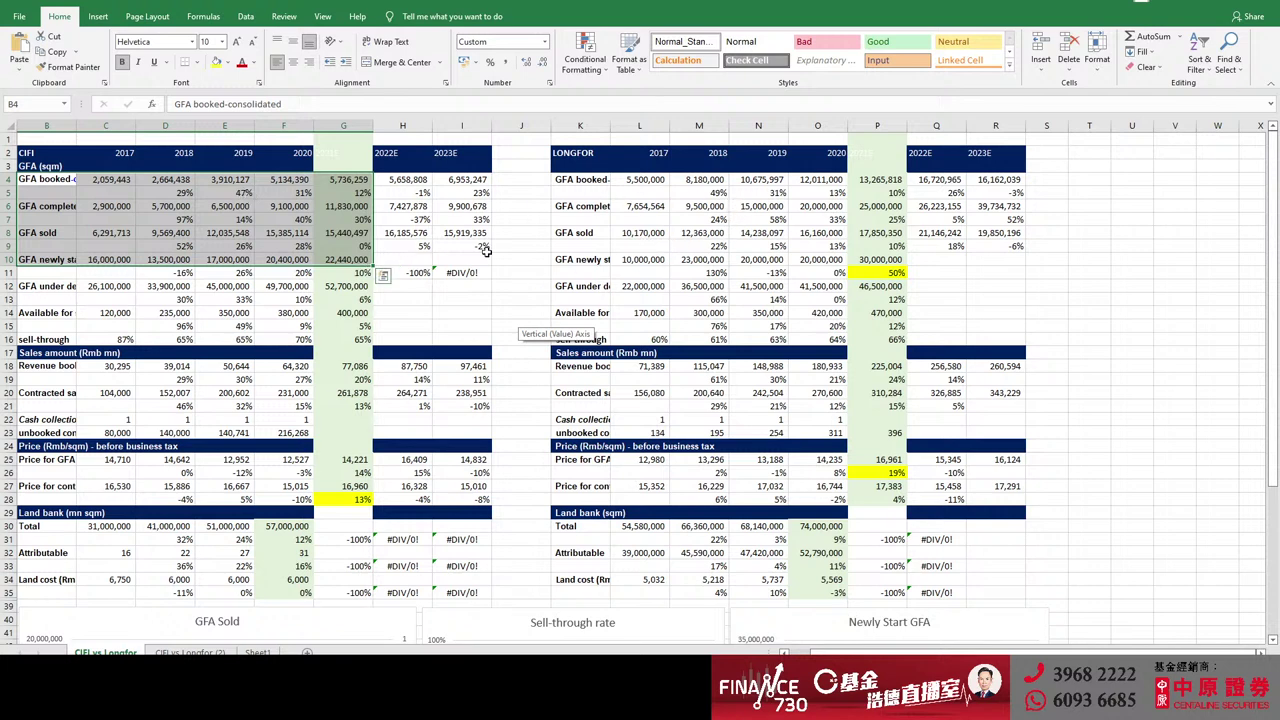
pyautogui.moveTo(155, 219); pyautogui.dragTo(300, 219)
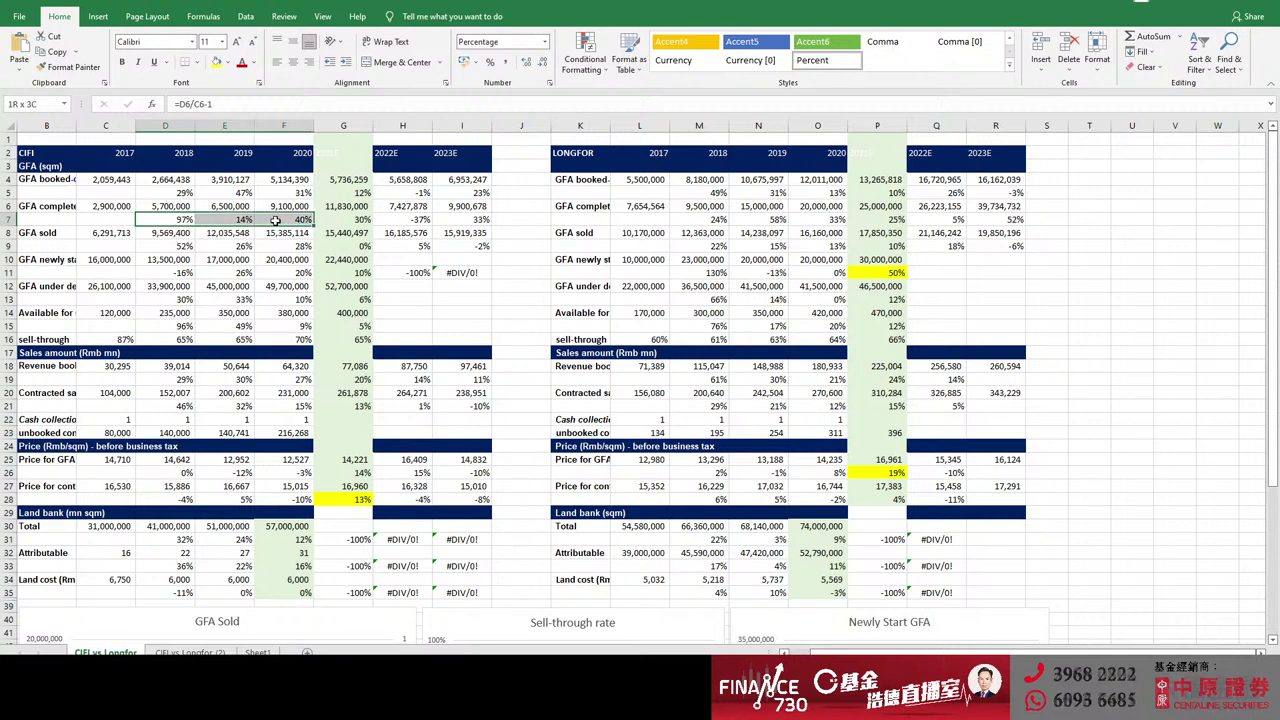
pyautogui.moveTo(690, 232); pyautogui.dragTo(815, 219)
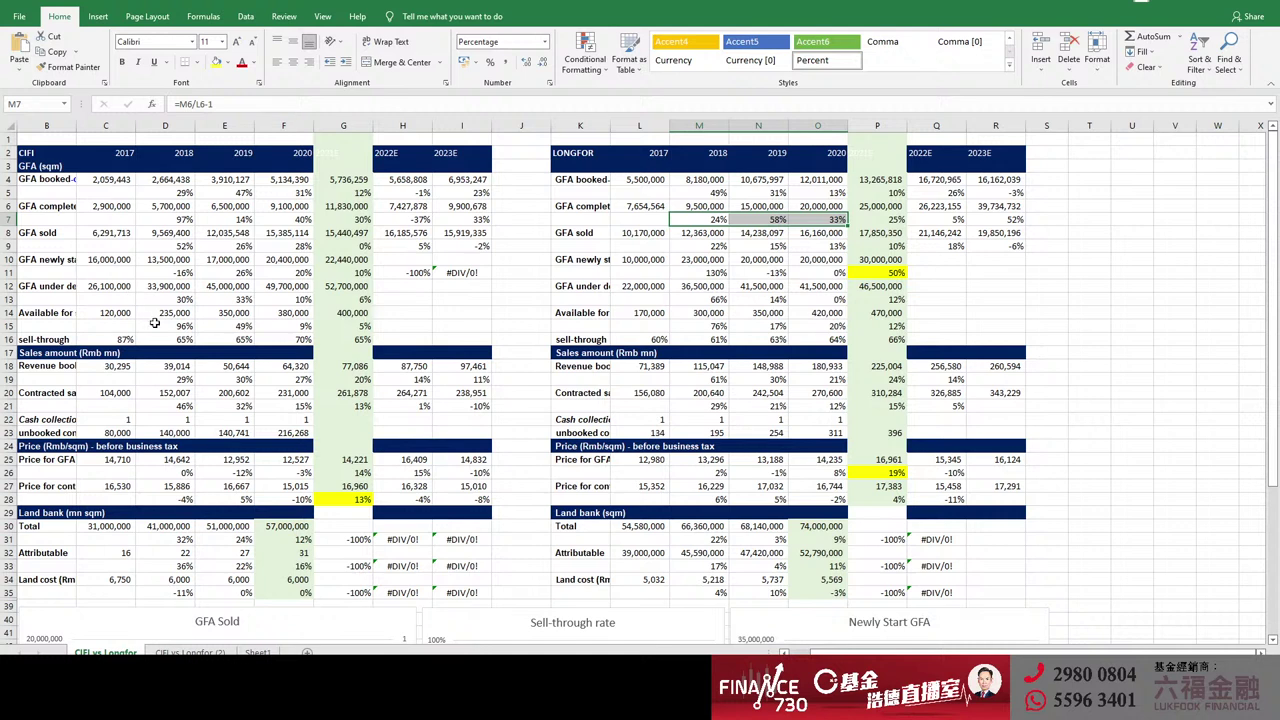
# Check CIFI's sell-through row and compare both companies in the Sell-through rate chart
pyautogui.moveTo(50, 339); pyautogui.dragTo(346, 341)
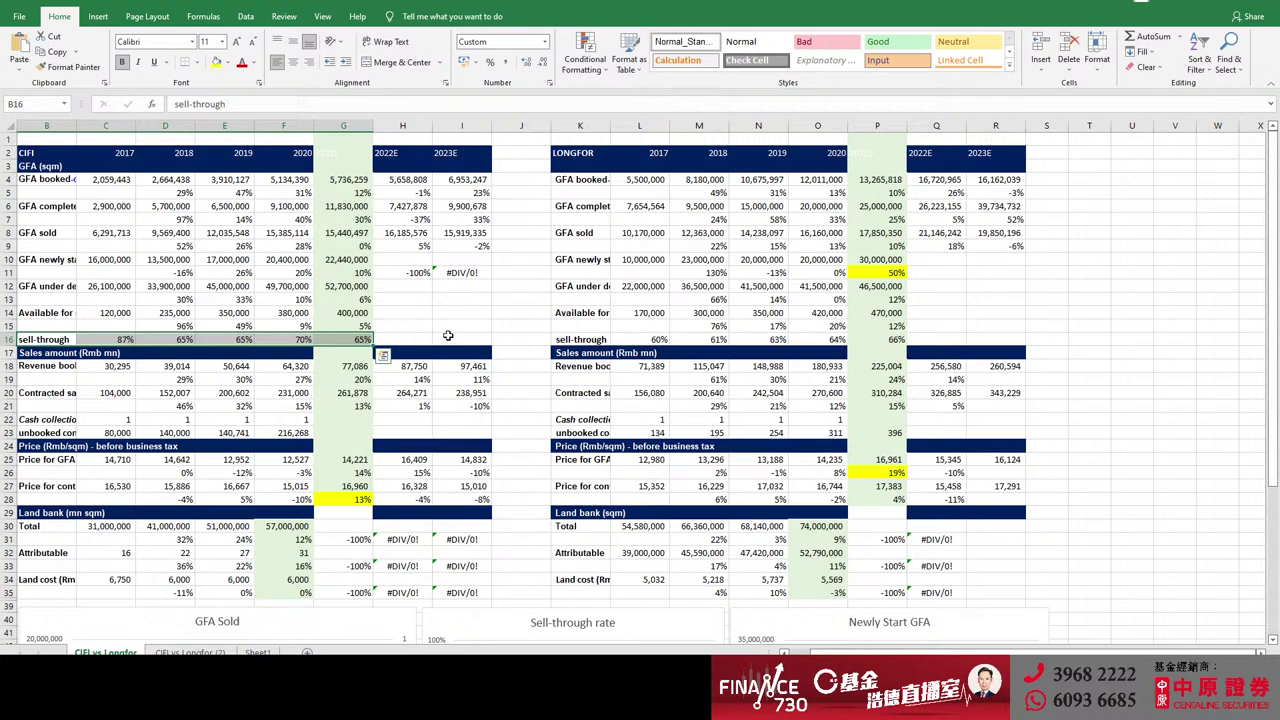
pyautogui.hotkey('ctrl', 'c')
pyautogui.scroll(-6, 740, 370)
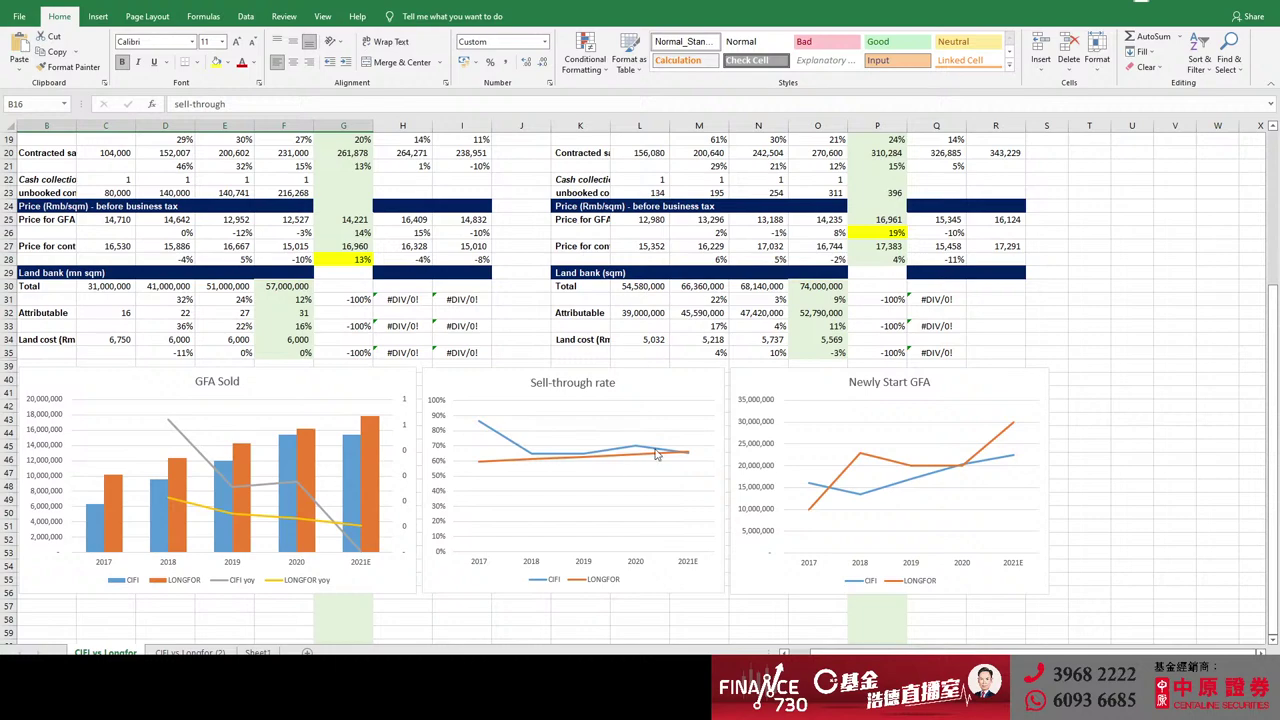
pyautogui.scroll(2, 679, 468)
pyautogui.scroll(-1, 690, 470)
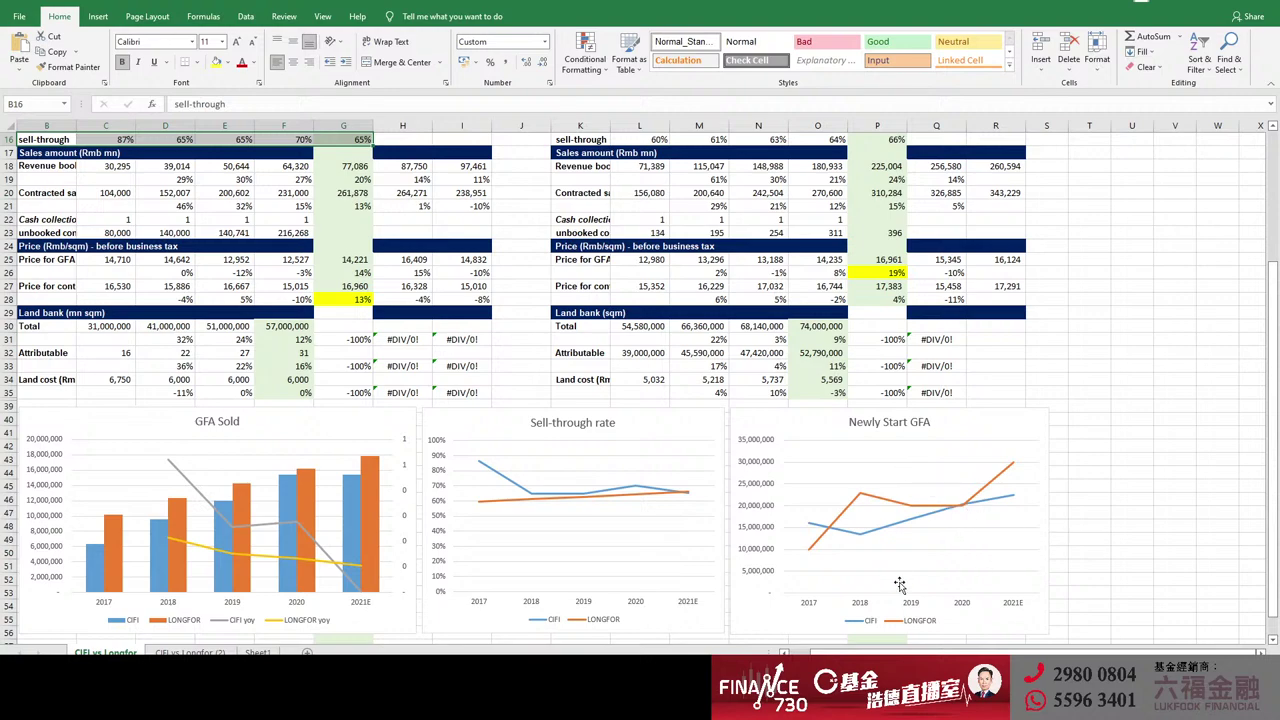
# Examine the Newly Start GFA chart alongside the GFA tables of both companies
pyautogui.scroll(1, 943, 572)
pyautogui.scroll(-1, 942, 576)
pyautogui.moveTo(963, 509)
pyautogui.scroll(5, 937, 498)
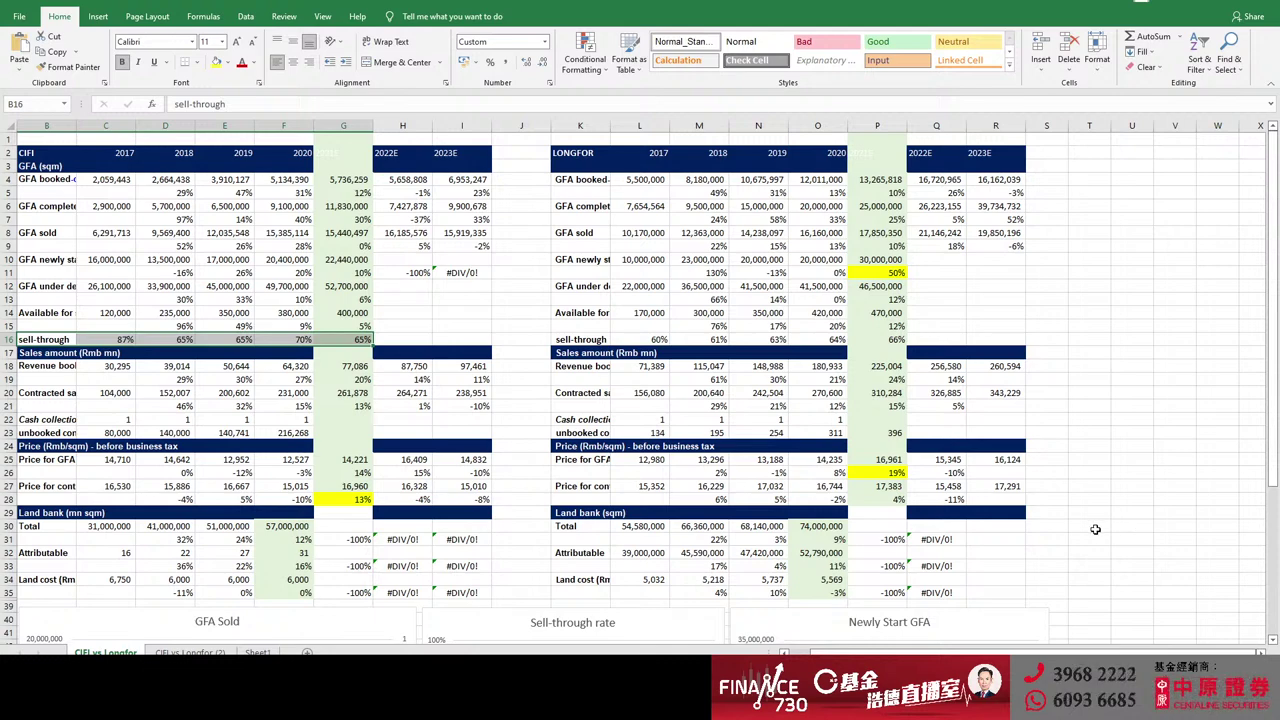
pyautogui.scroll(-4, 911, 518)
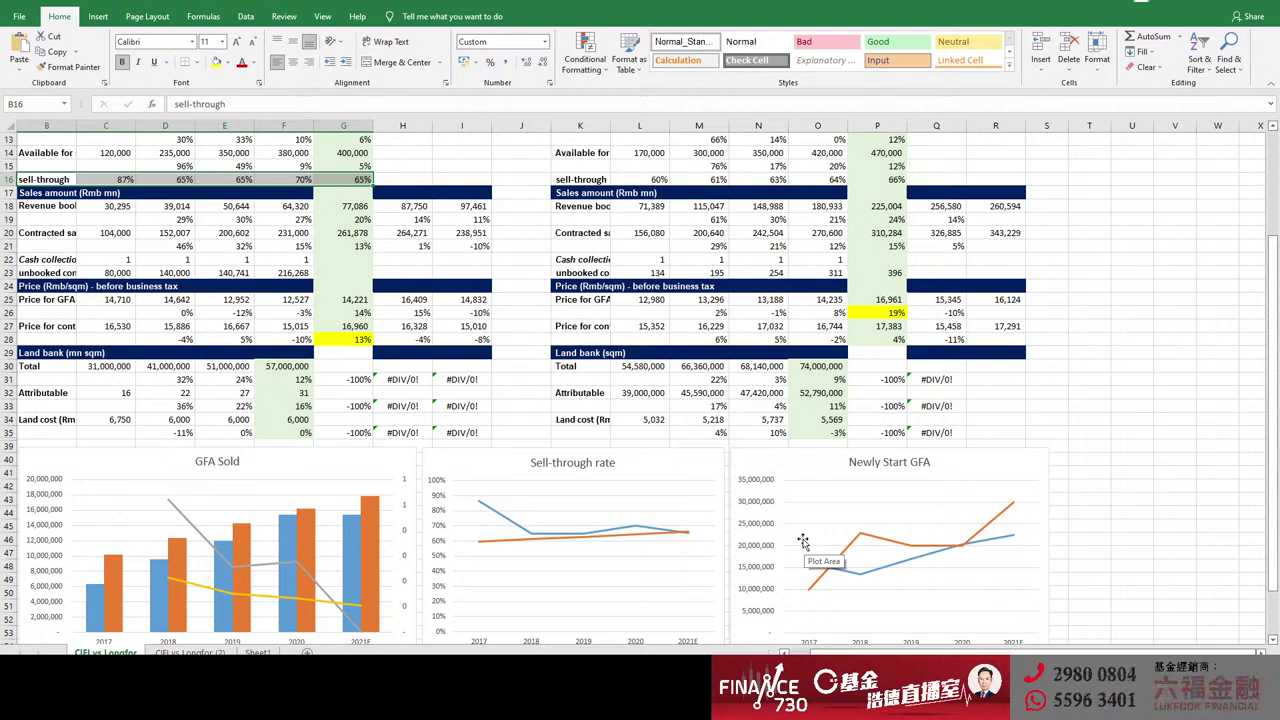
pyautogui.scroll(2, 803, 541)
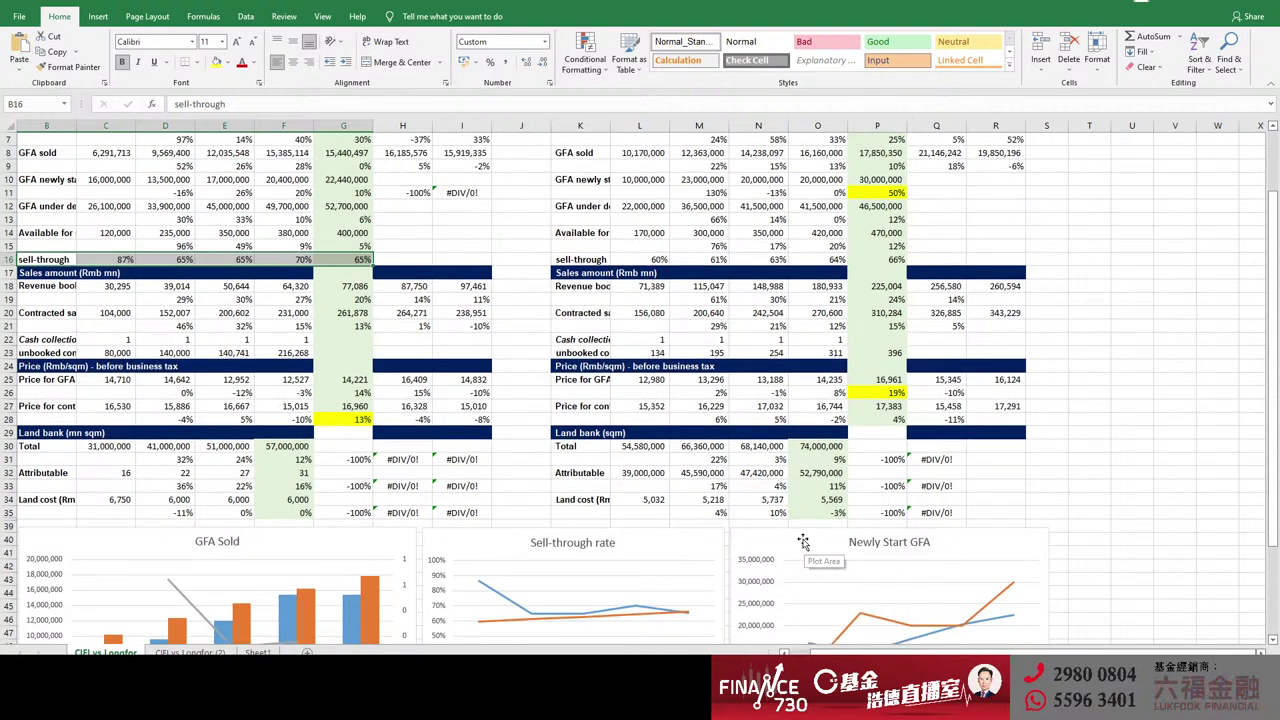
# Compare the booked revenue growth of CIFI in G19 and LONGFOR in P19 under Sales amount
pyautogui.click(55, 276)
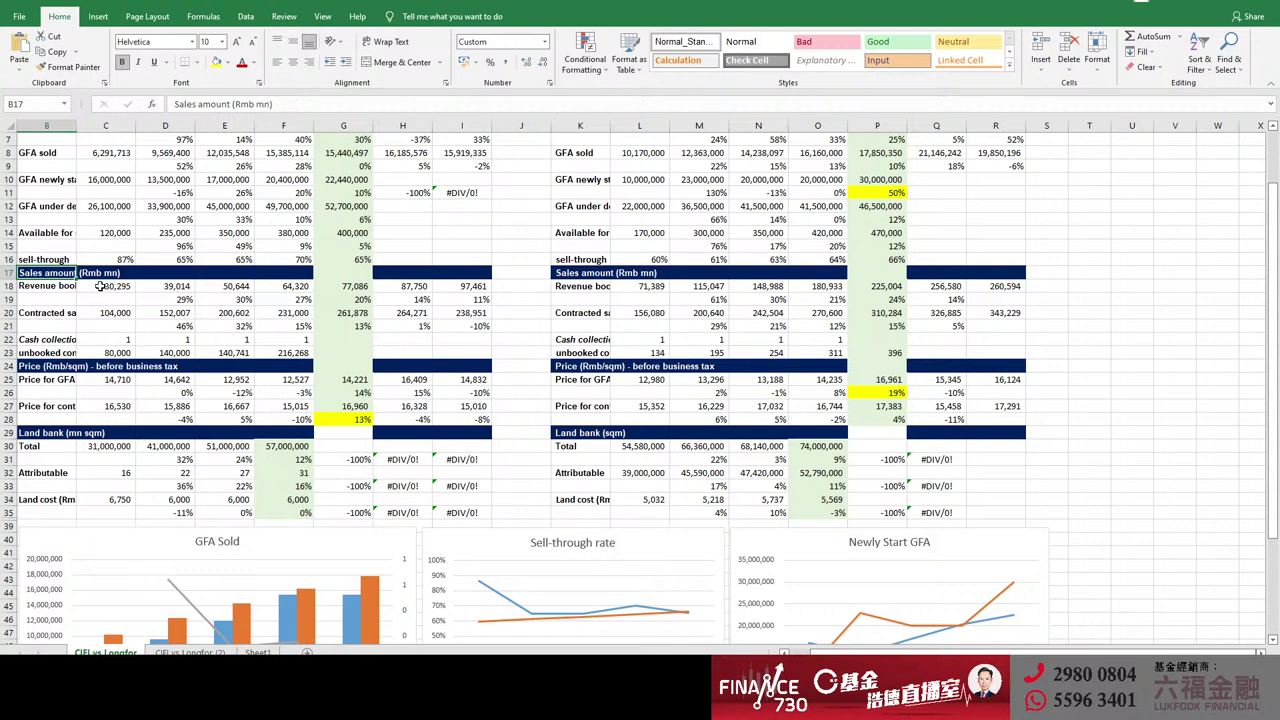
pyautogui.moveTo(338, 300); pyautogui.dragTo(338, 327)
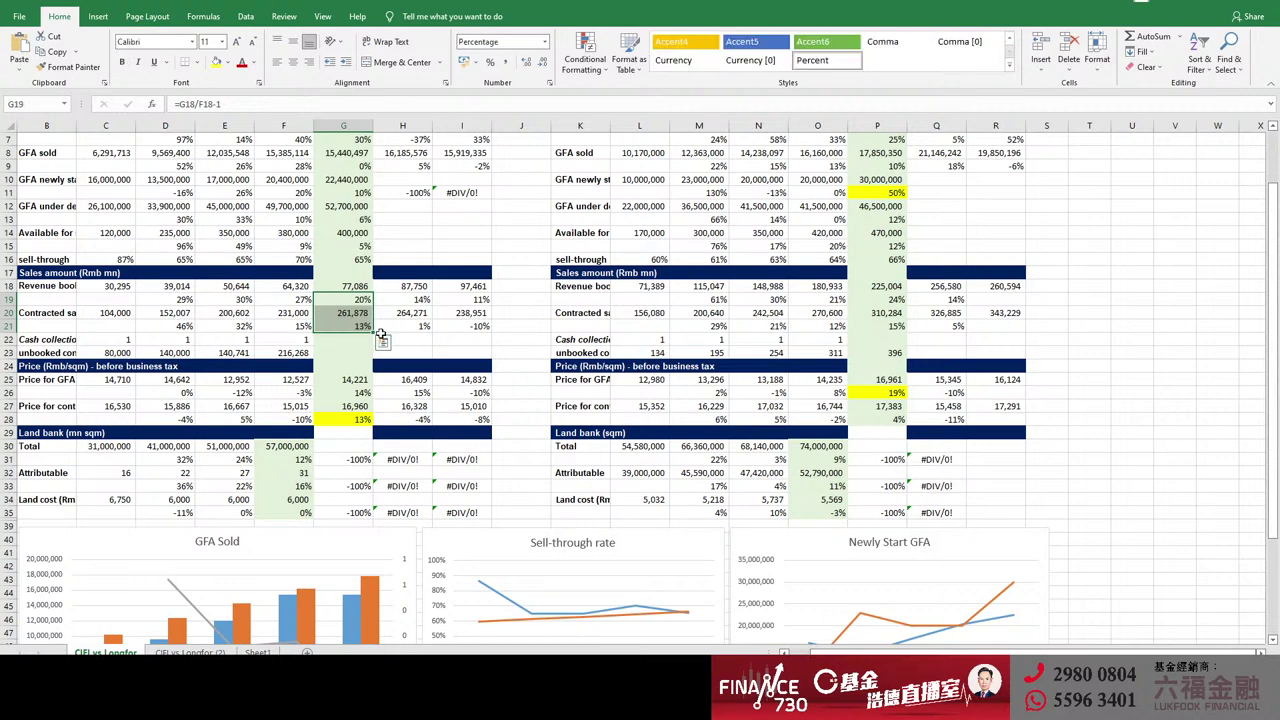
pyautogui.click(362, 303)
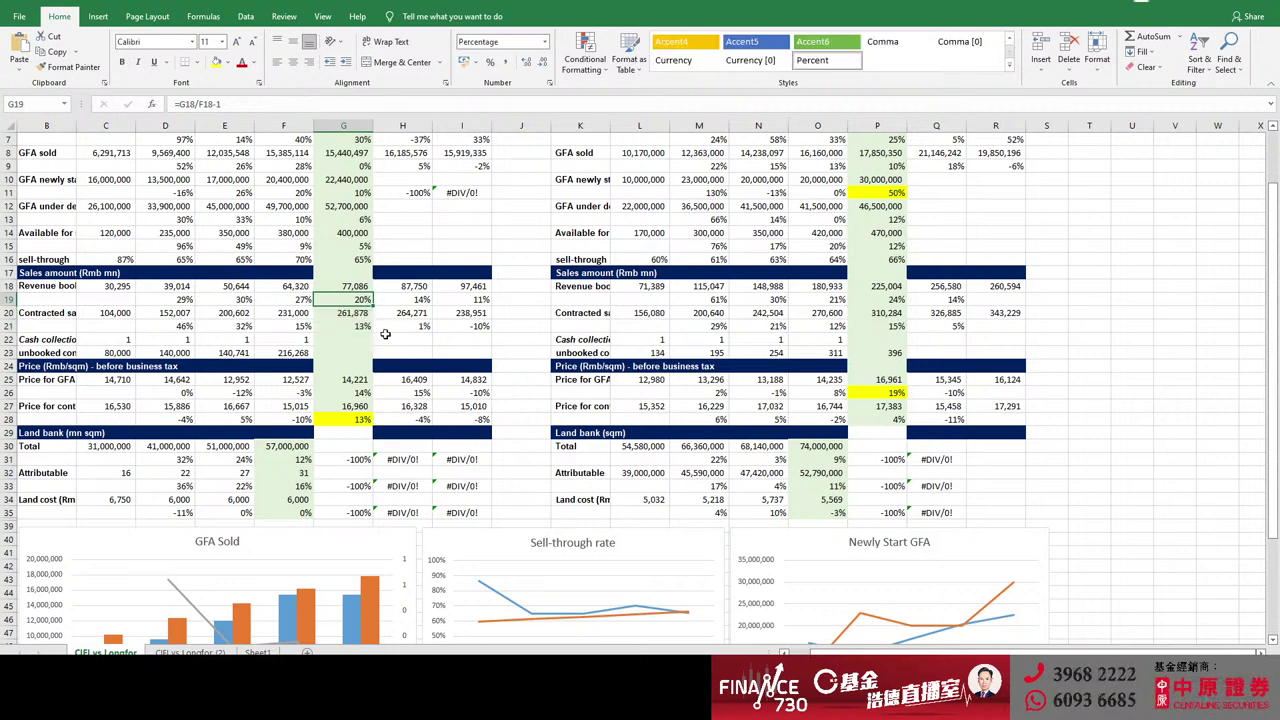
pyautogui.click(879, 300)
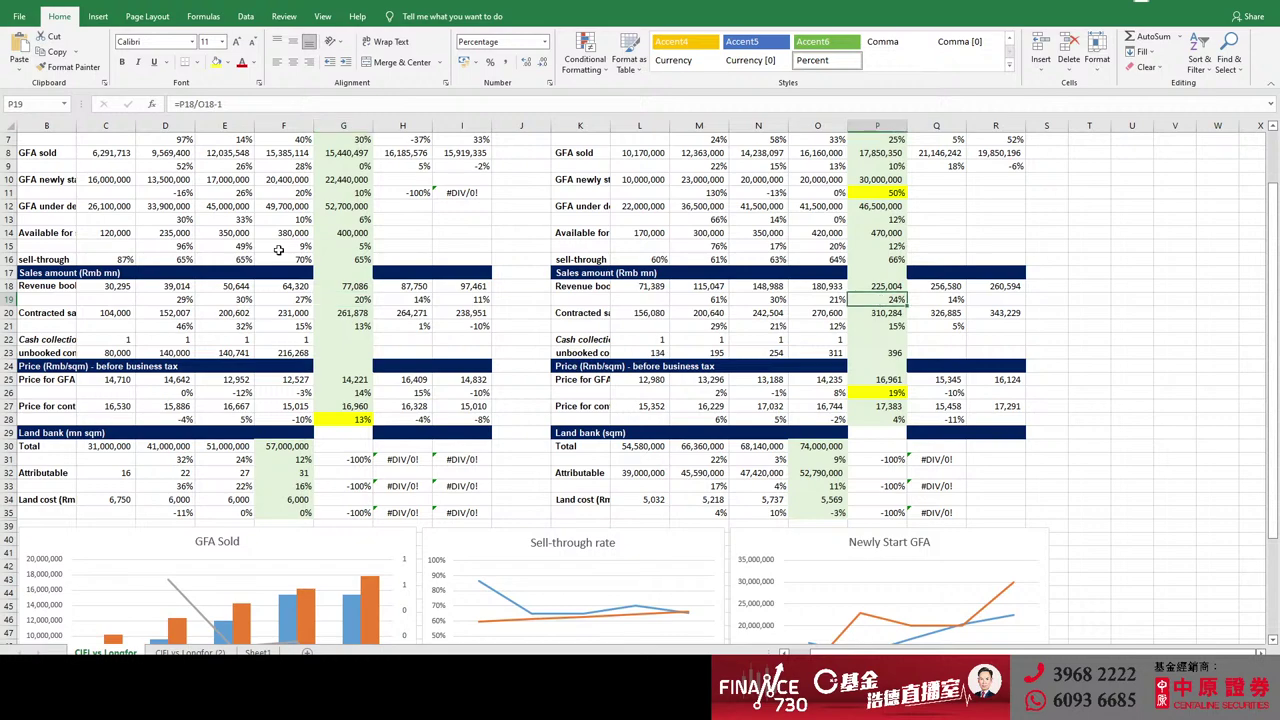
pyautogui.scroll(1, 356, 318)
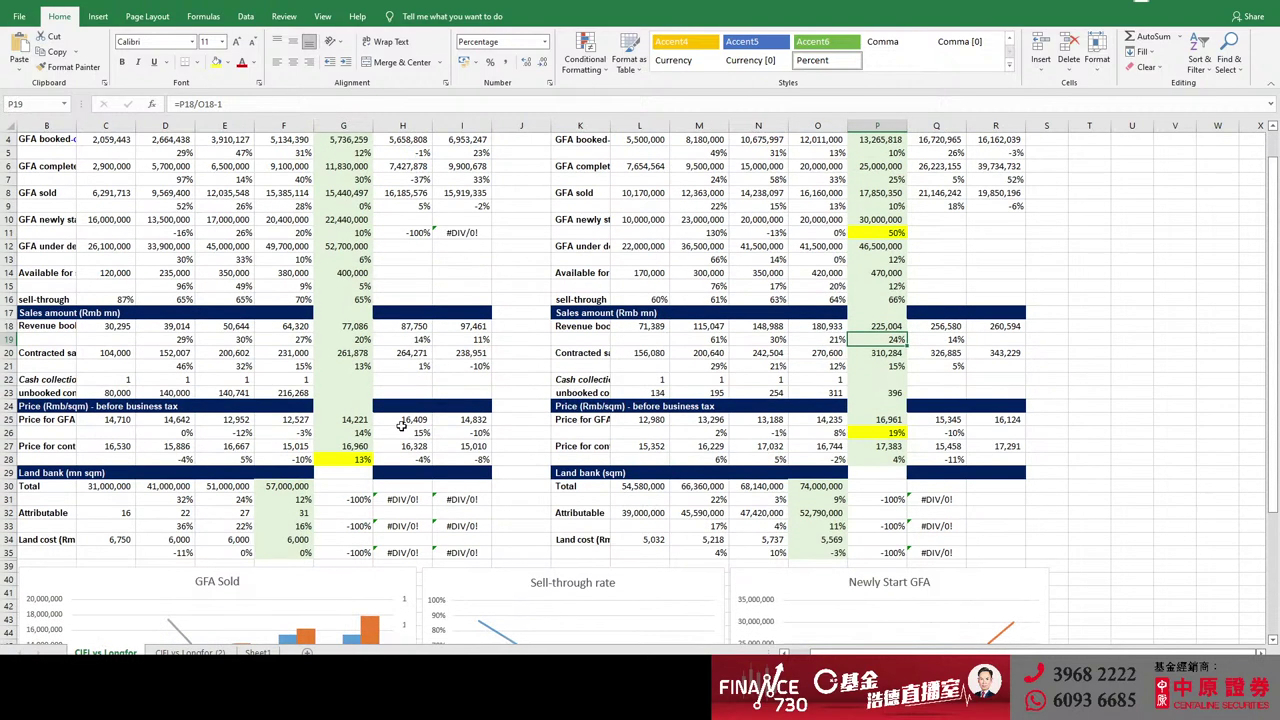
pyautogui.click(353, 341)
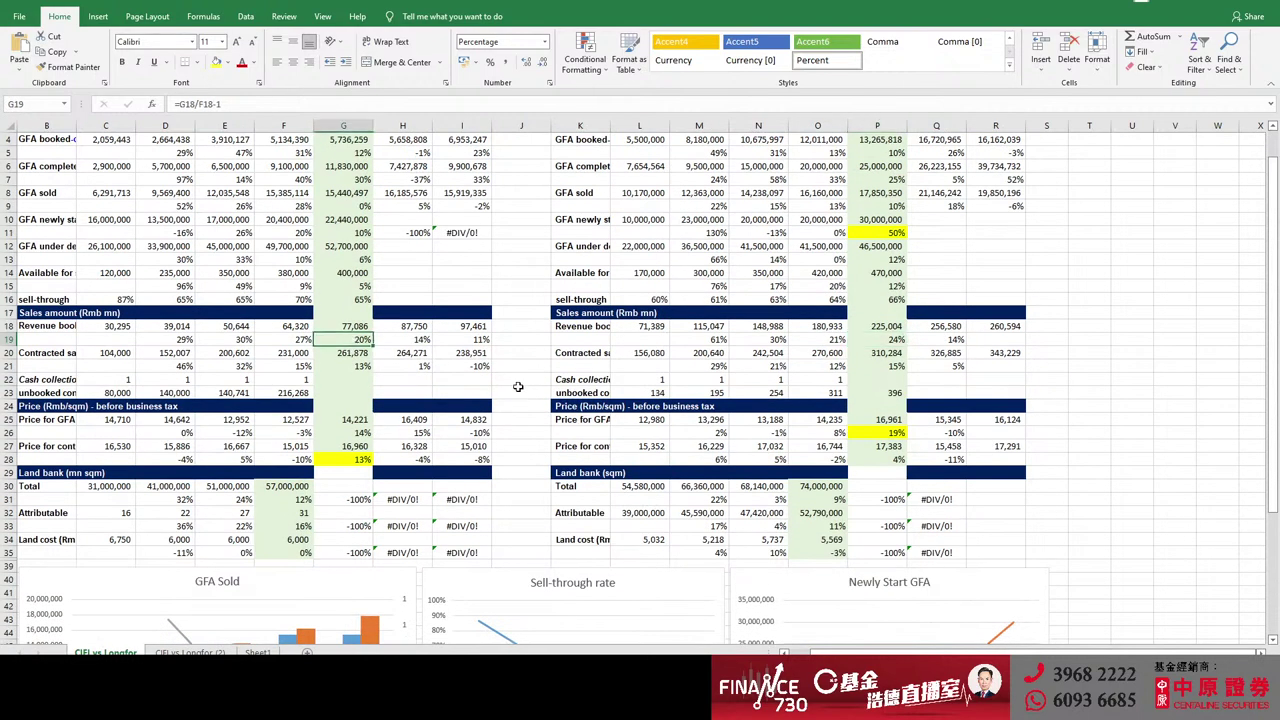
pyautogui.click(893, 341)
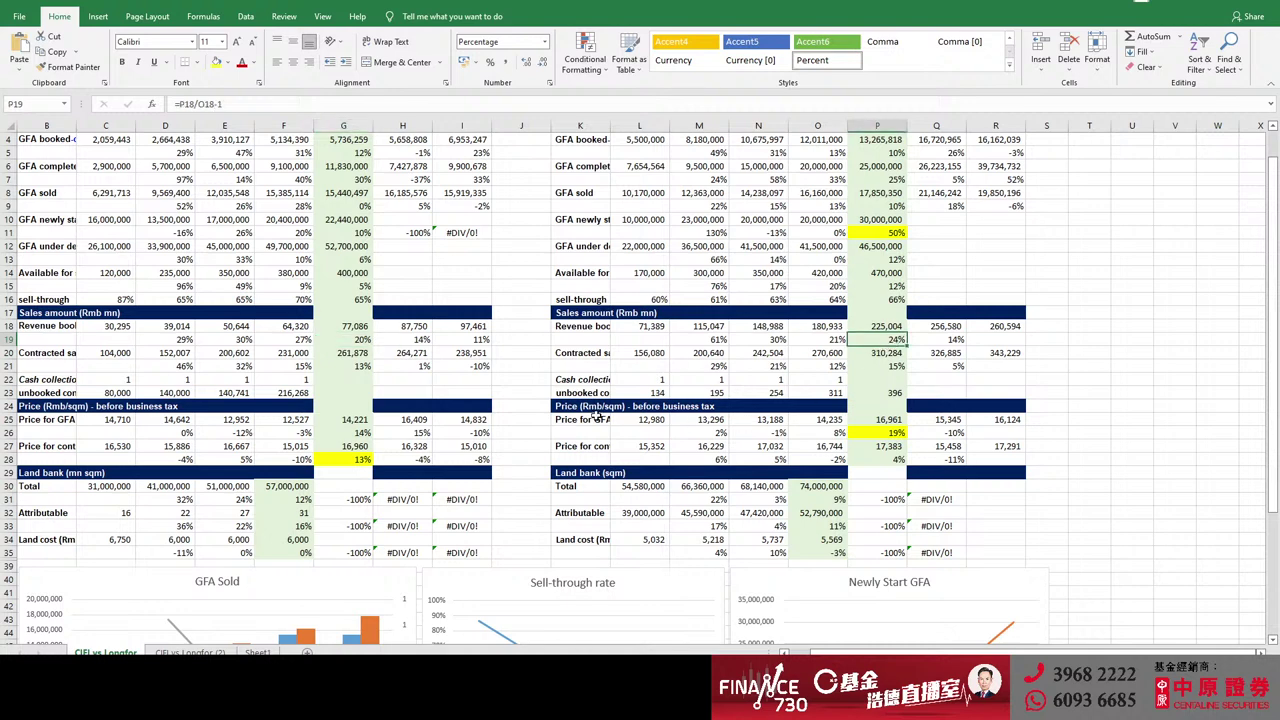
pyautogui.click(62, 327)
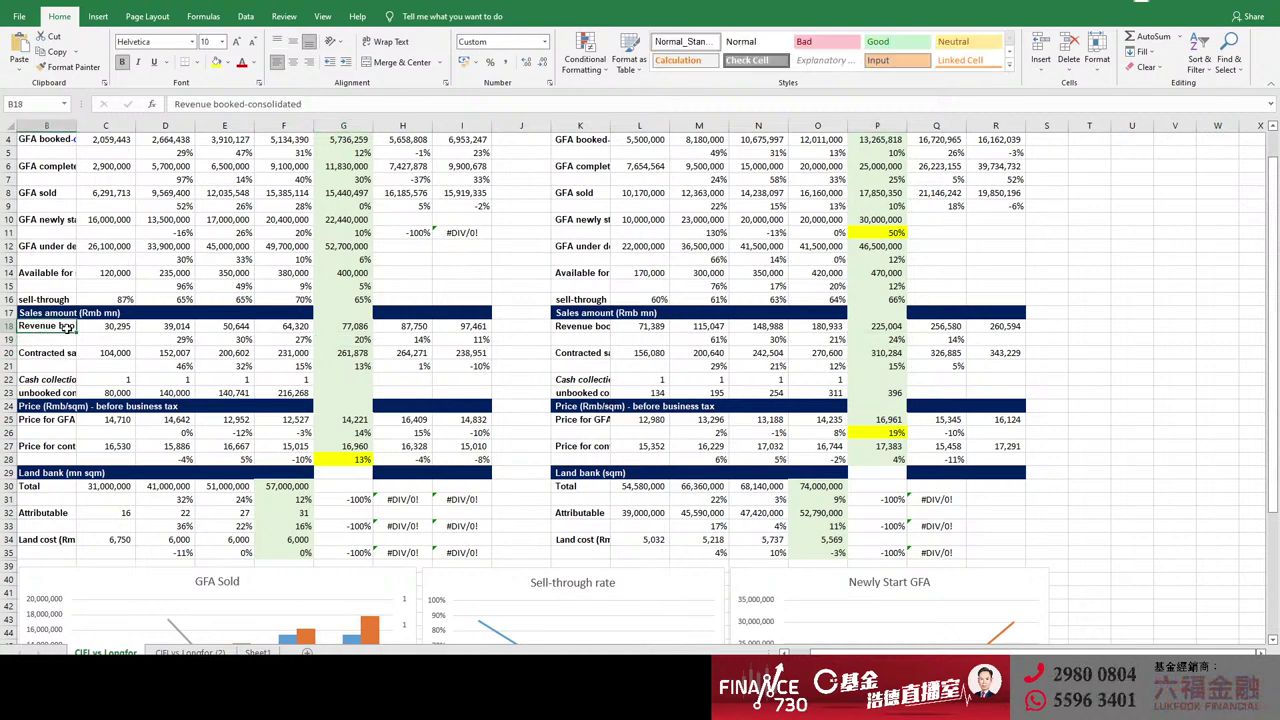
# Compare the contracted sales growth of CIFI in G21 with that of LONGFOR in P21
pyautogui.click(63, 351)
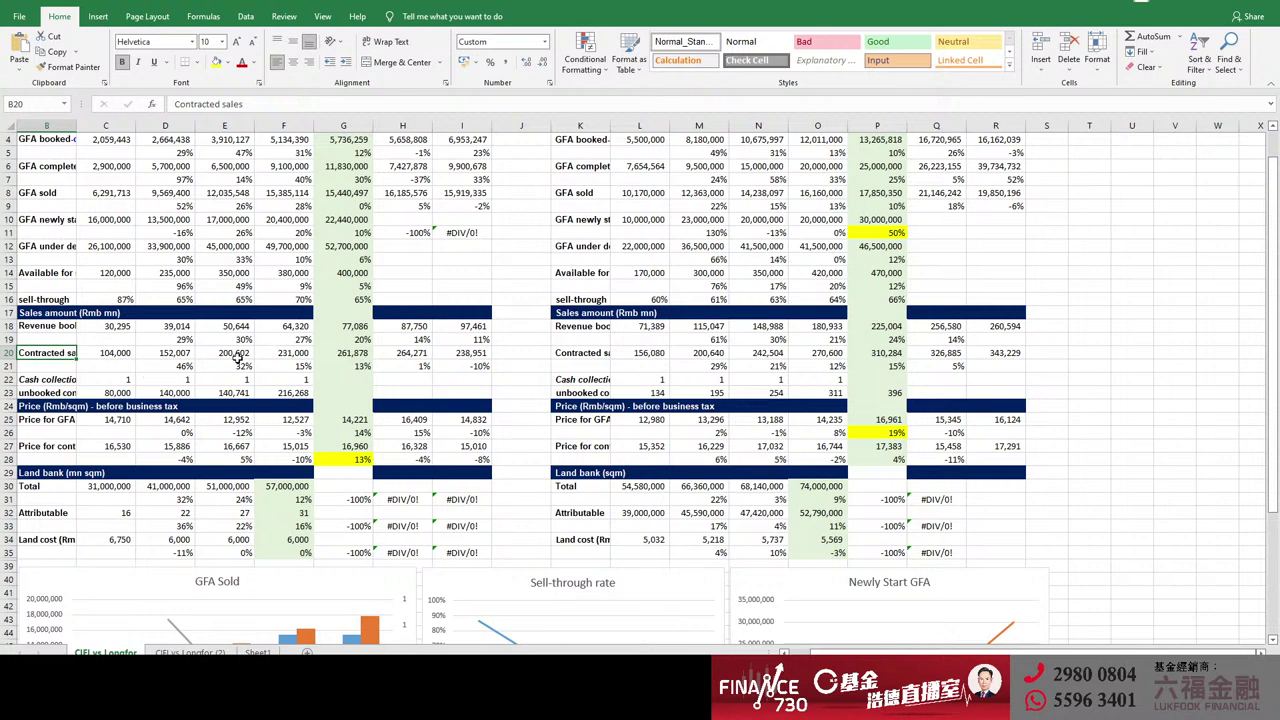
pyautogui.click(332, 365)
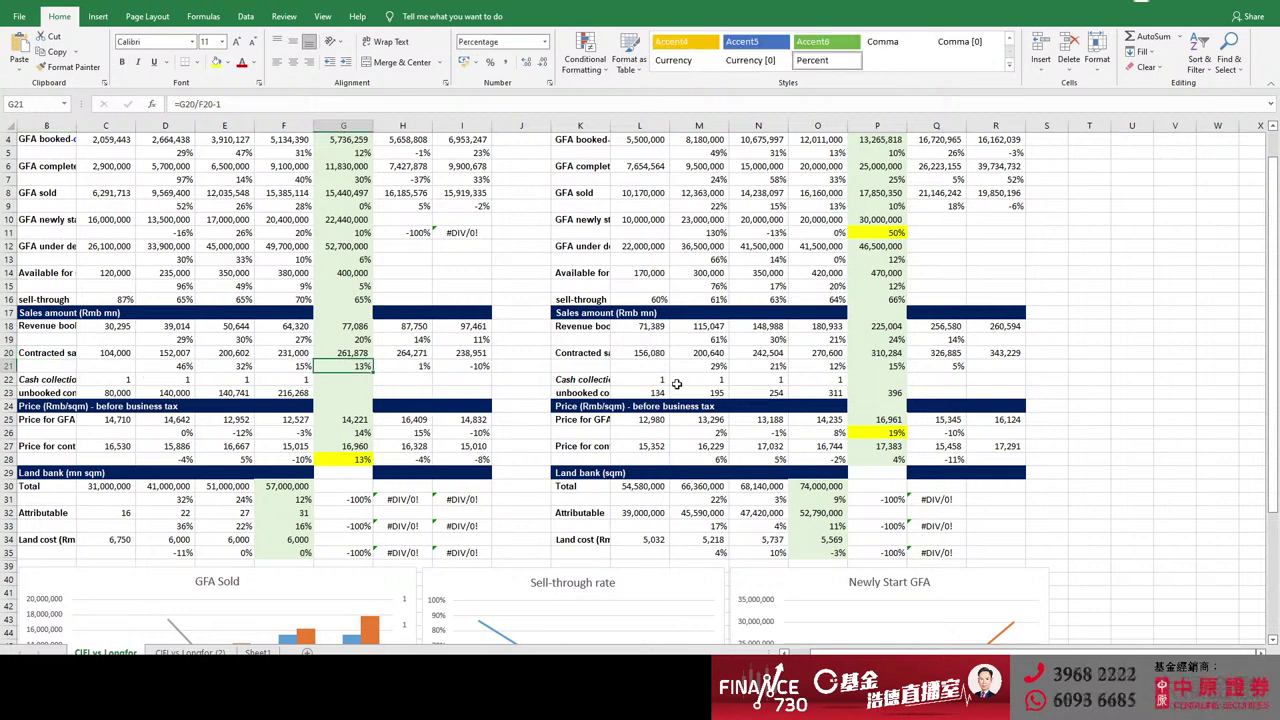
pyautogui.click(868, 366)
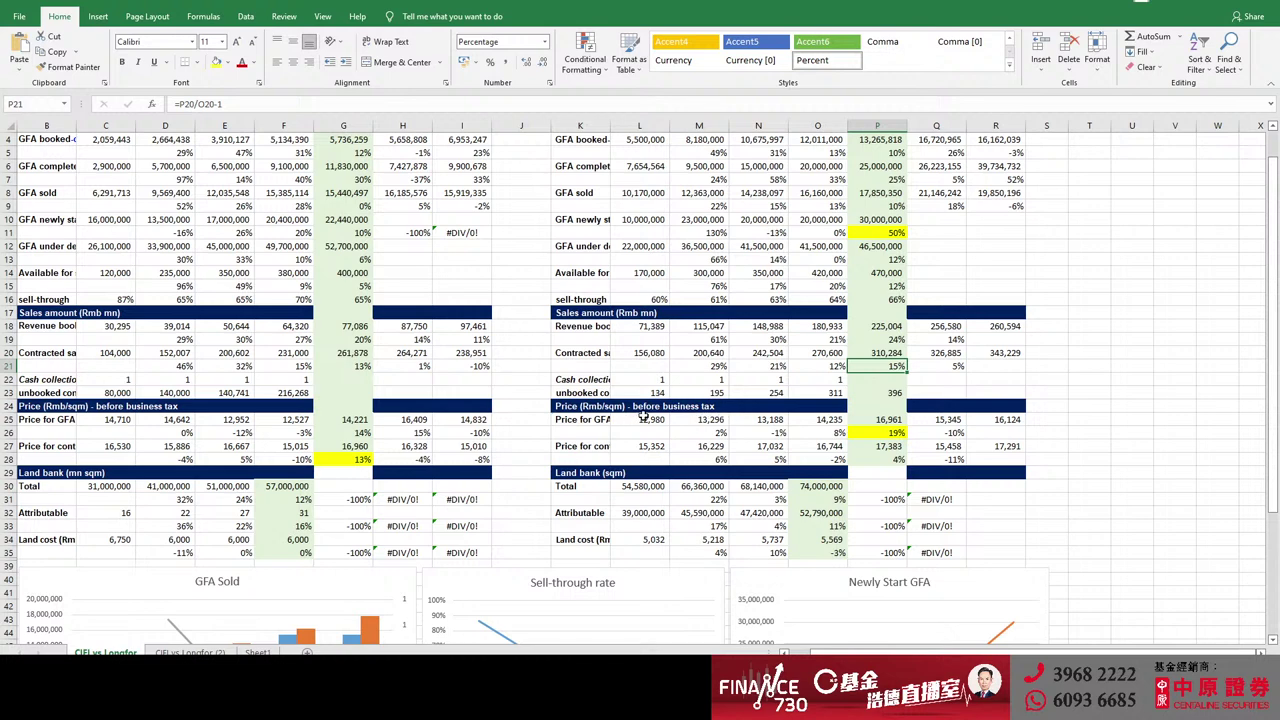
# Check LONGFOR's highlighted price growth in P26 and compare both companies' 2018–2020 price growth in row 26
pyautogui.click(36, 406)
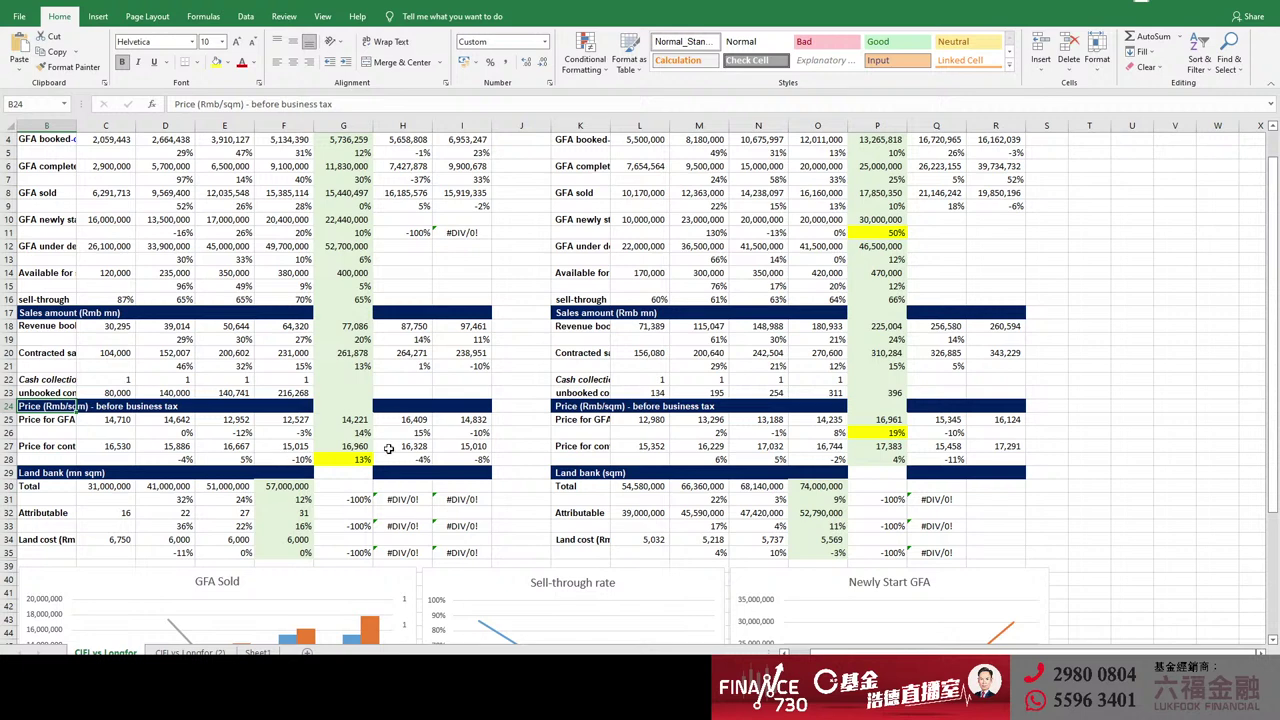
pyautogui.click(900, 434)
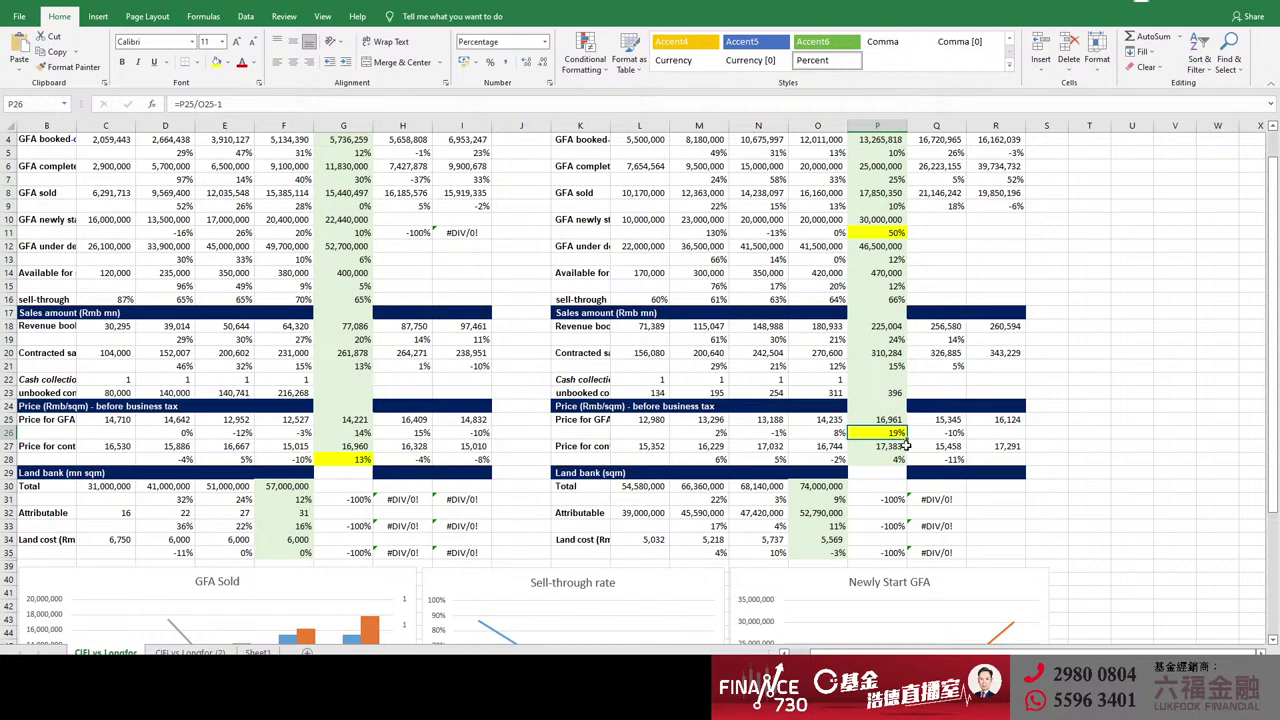
pyautogui.scroll(1, 902, 477)
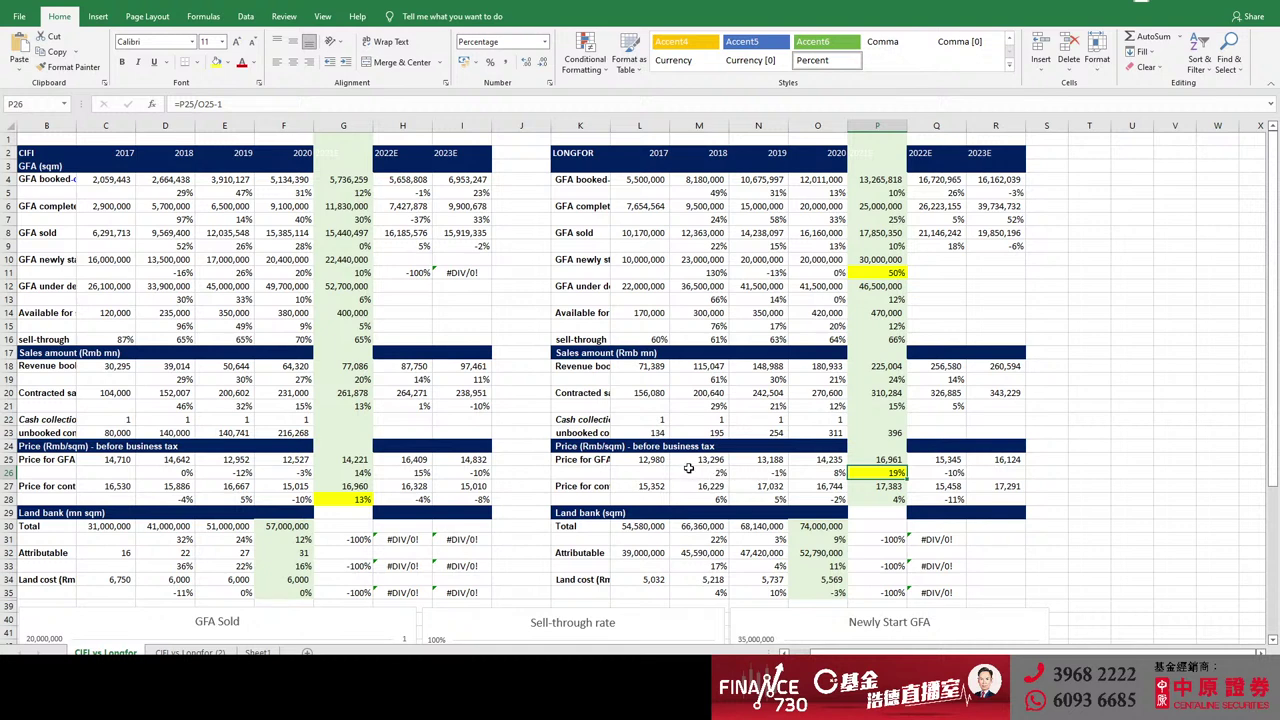
pyautogui.moveTo(699, 472); pyautogui.dragTo(818, 472)
pyautogui.click(818, 472)
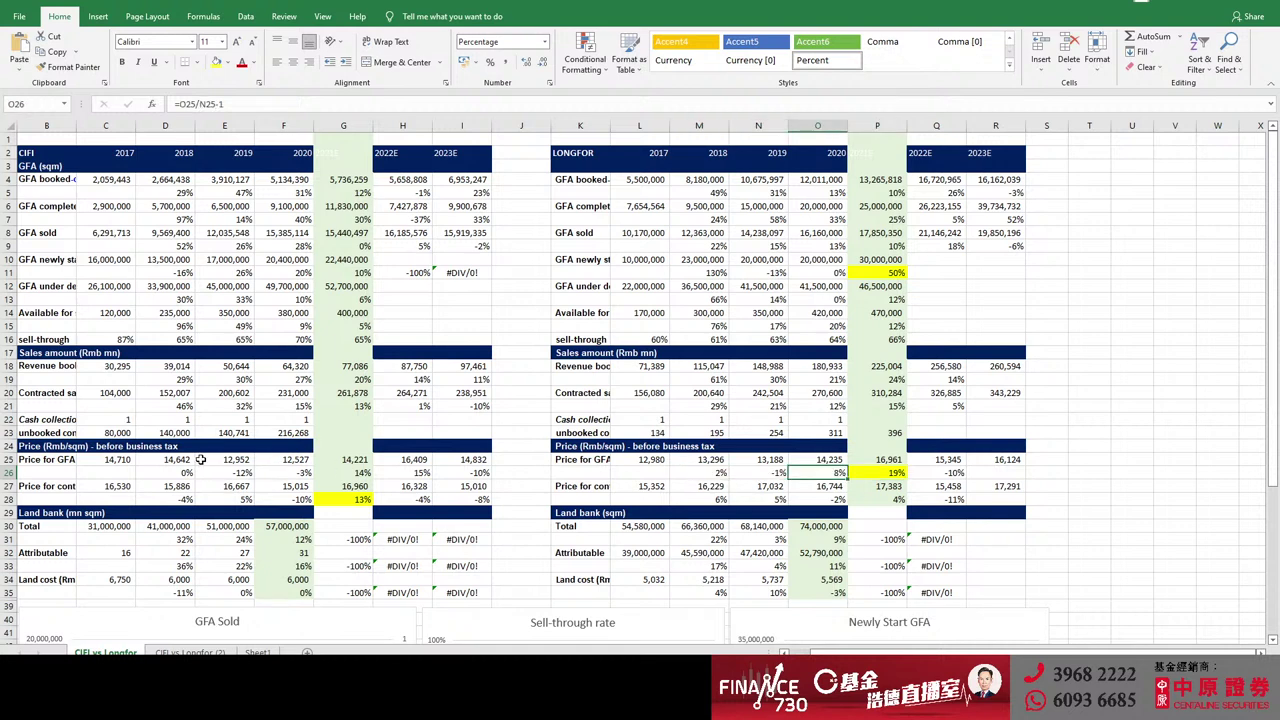
pyautogui.moveTo(185, 472); pyautogui.dragTo(300, 472)
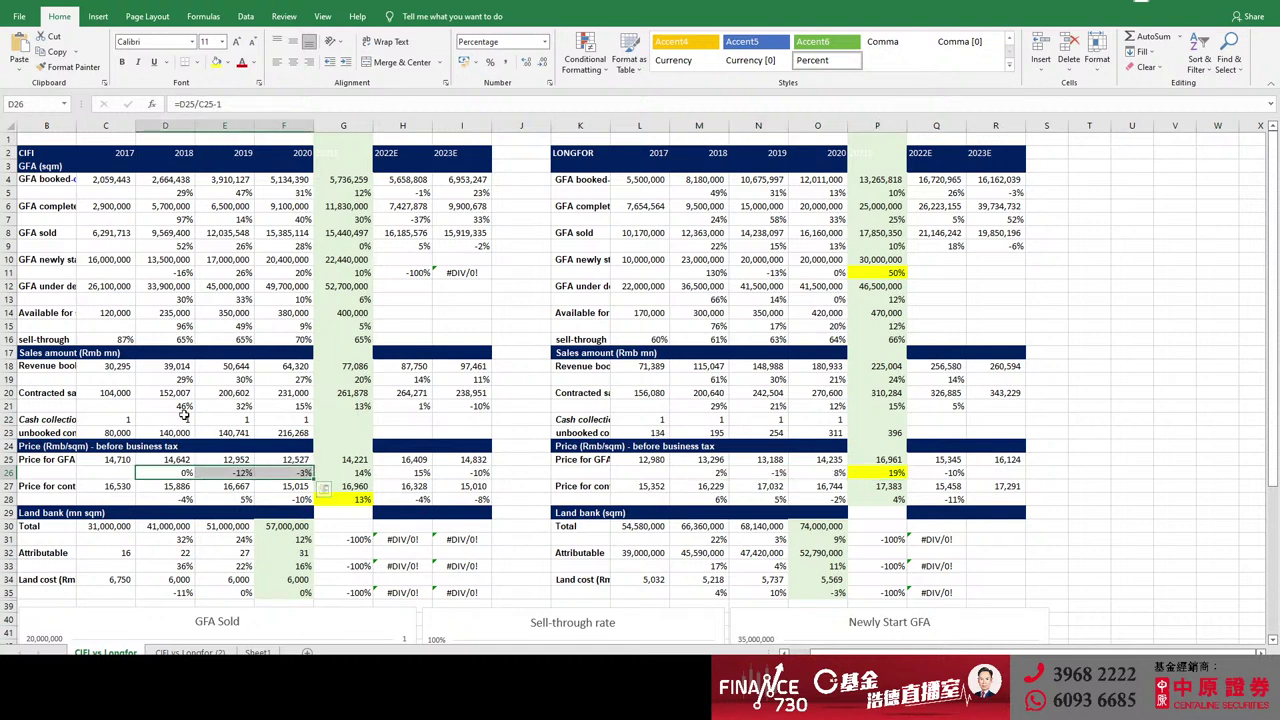
pyautogui.moveTo(724, 476); pyautogui.dragTo(822, 483)
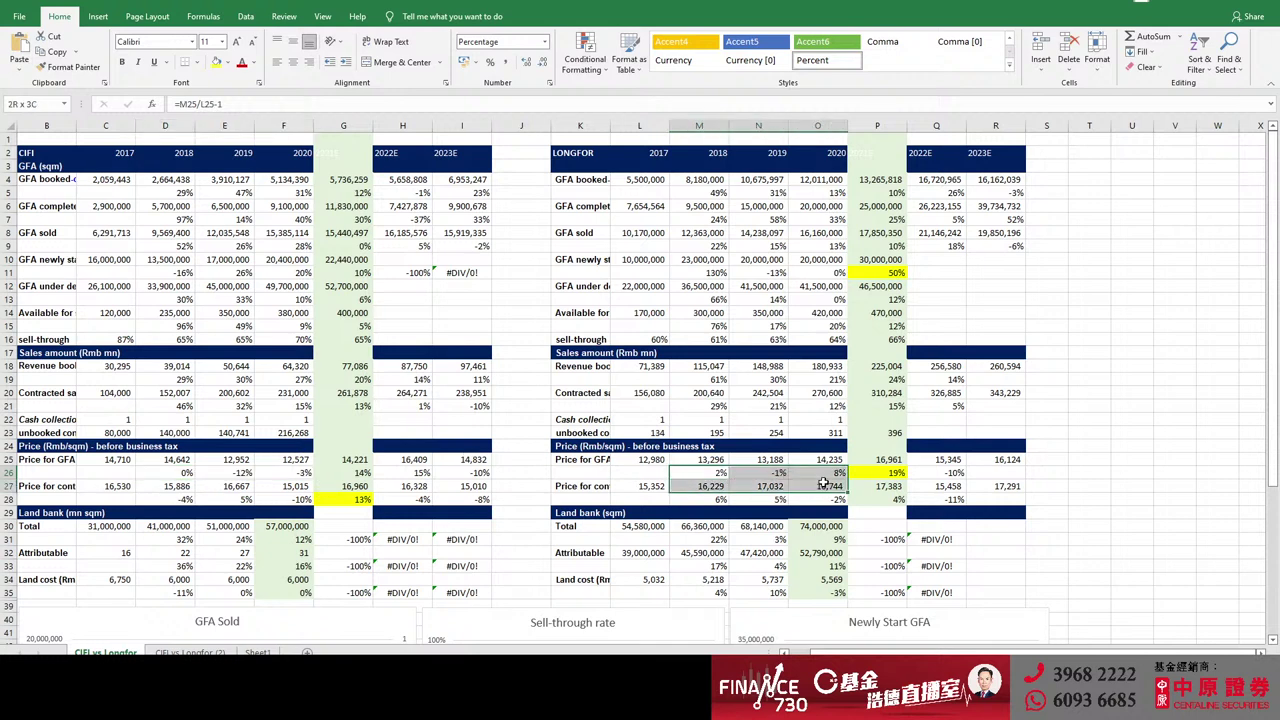
# Compare LONGFOR's highlighted price growth in P26 with the 2022E price growth of CIFI in H26 and LONGFOR in Q26
pyautogui.click(858, 474)
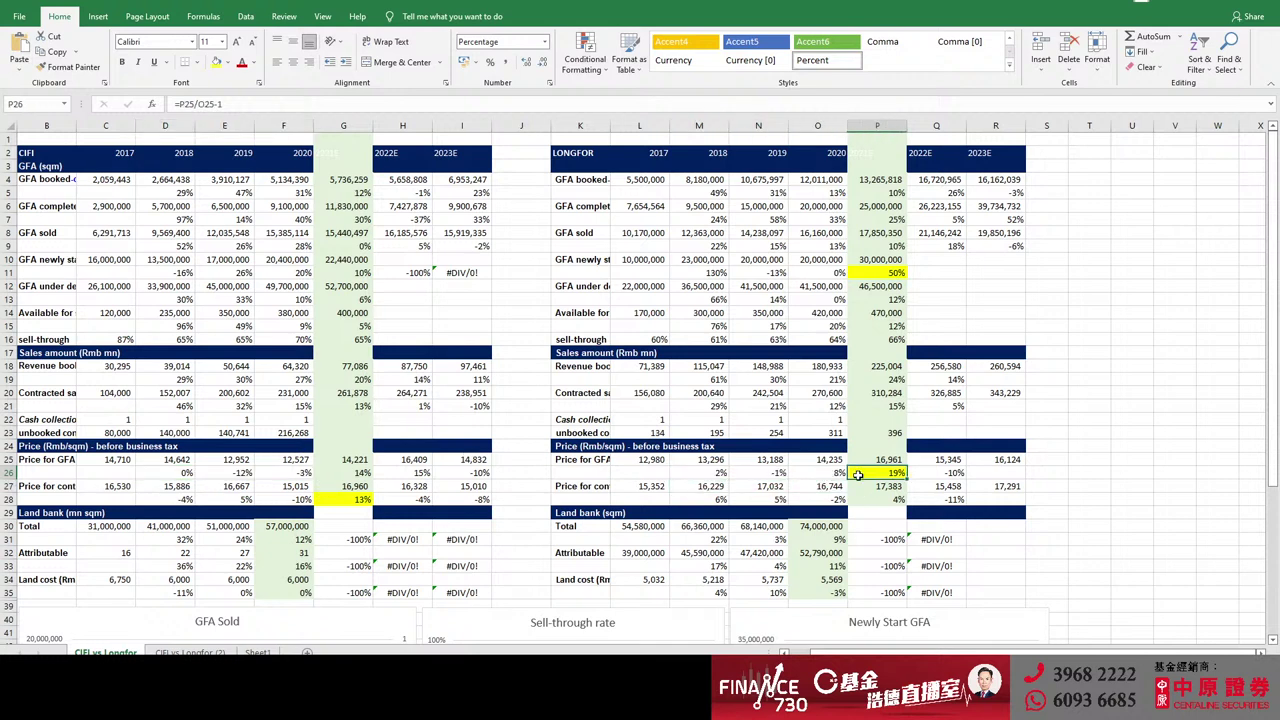
pyautogui.click(400, 471)
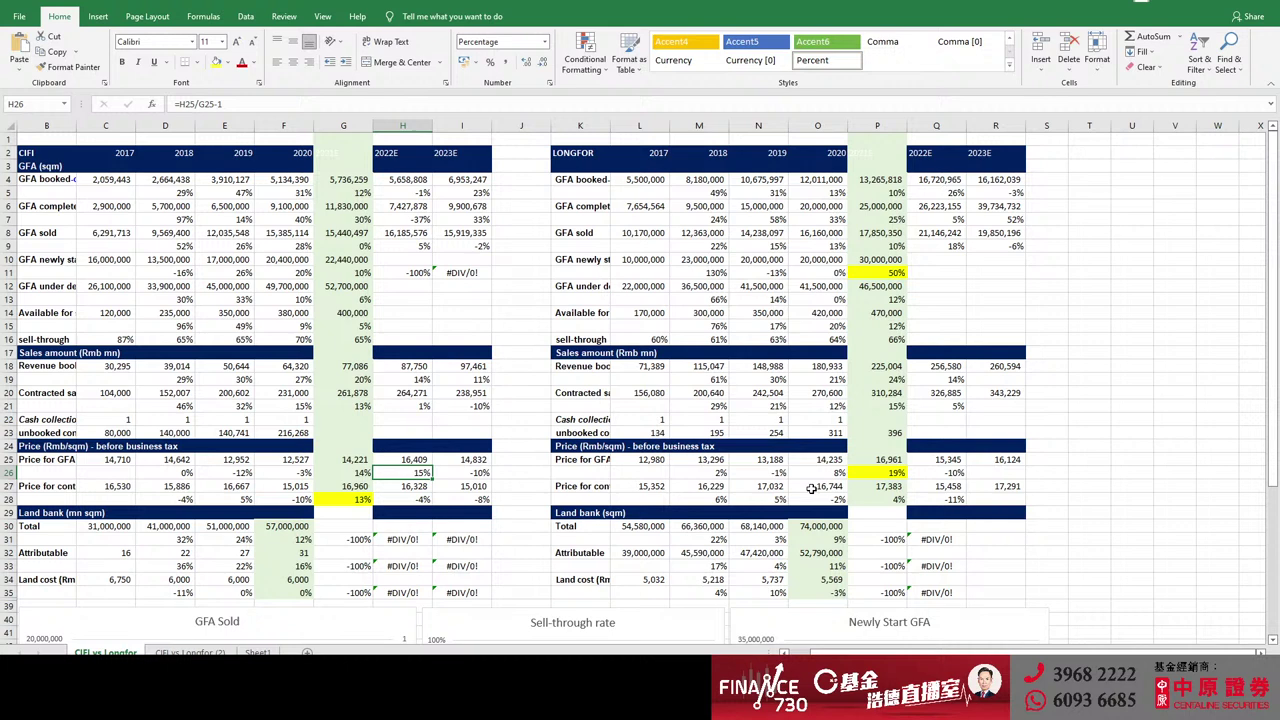
pyautogui.click(922, 473)
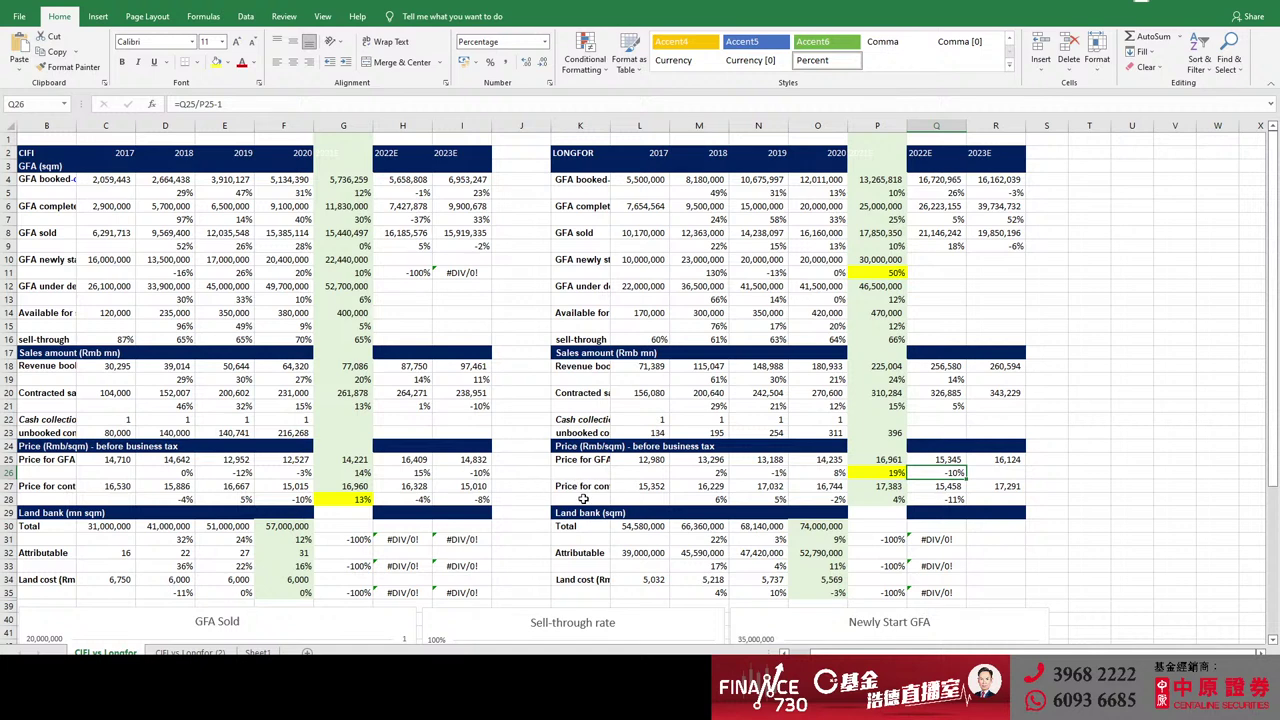
pyautogui.click(403, 460)
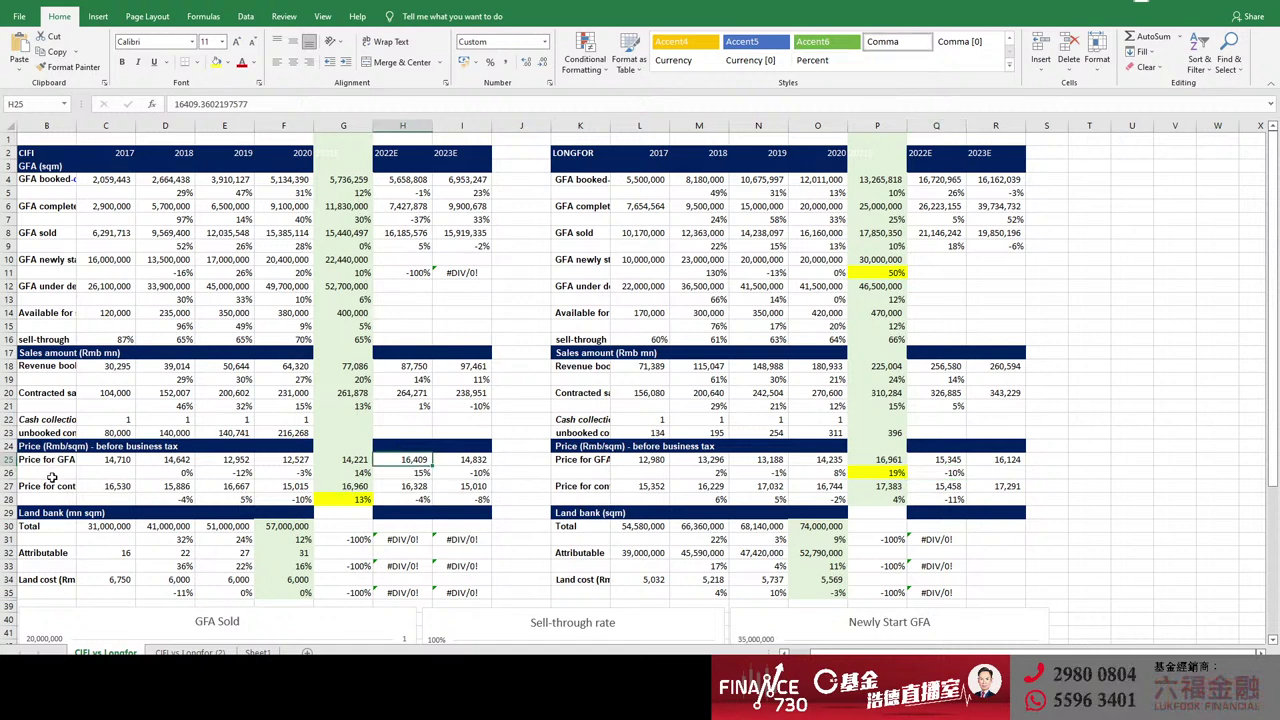
# Compare the contracted sales price growth of CIFI in G28 with that of LONGFOR in P28
pyautogui.moveTo(50, 482); pyautogui.dragTo(458, 516)
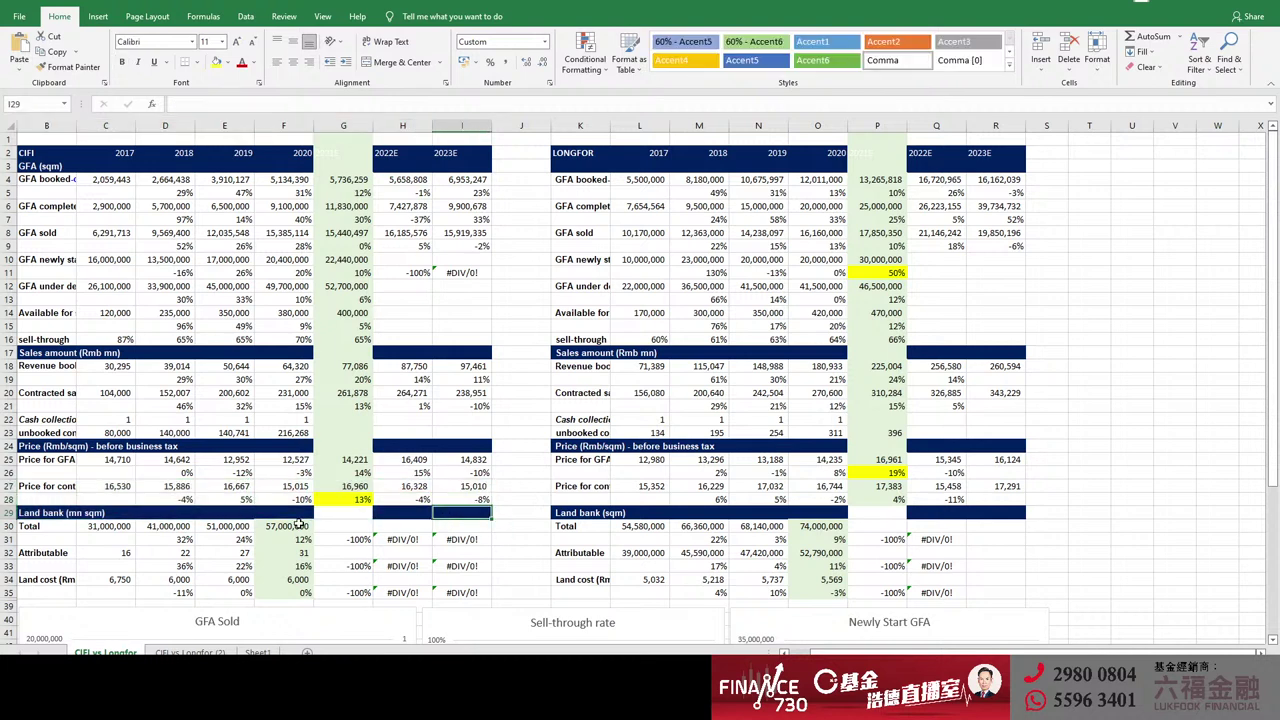
pyautogui.moveTo(46, 484); pyautogui.dragTo(452, 503)
pyautogui.click(352, 498)
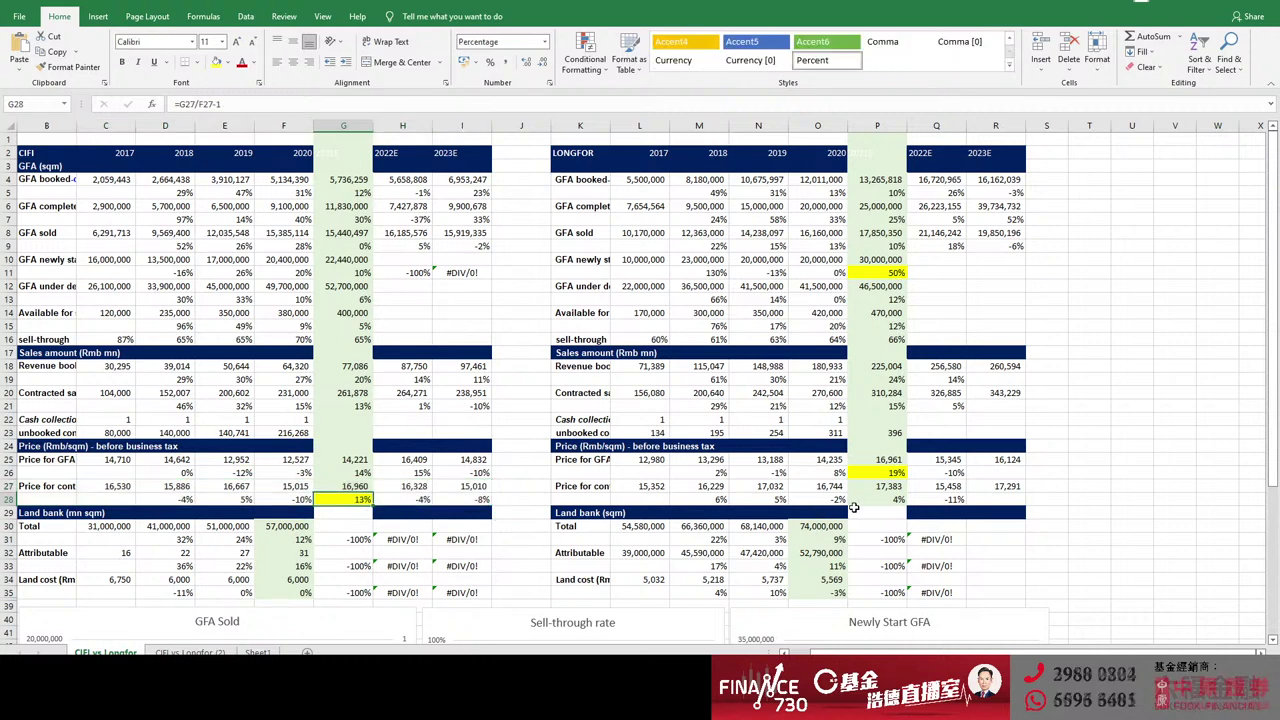
pyautogui.click(896, 512)
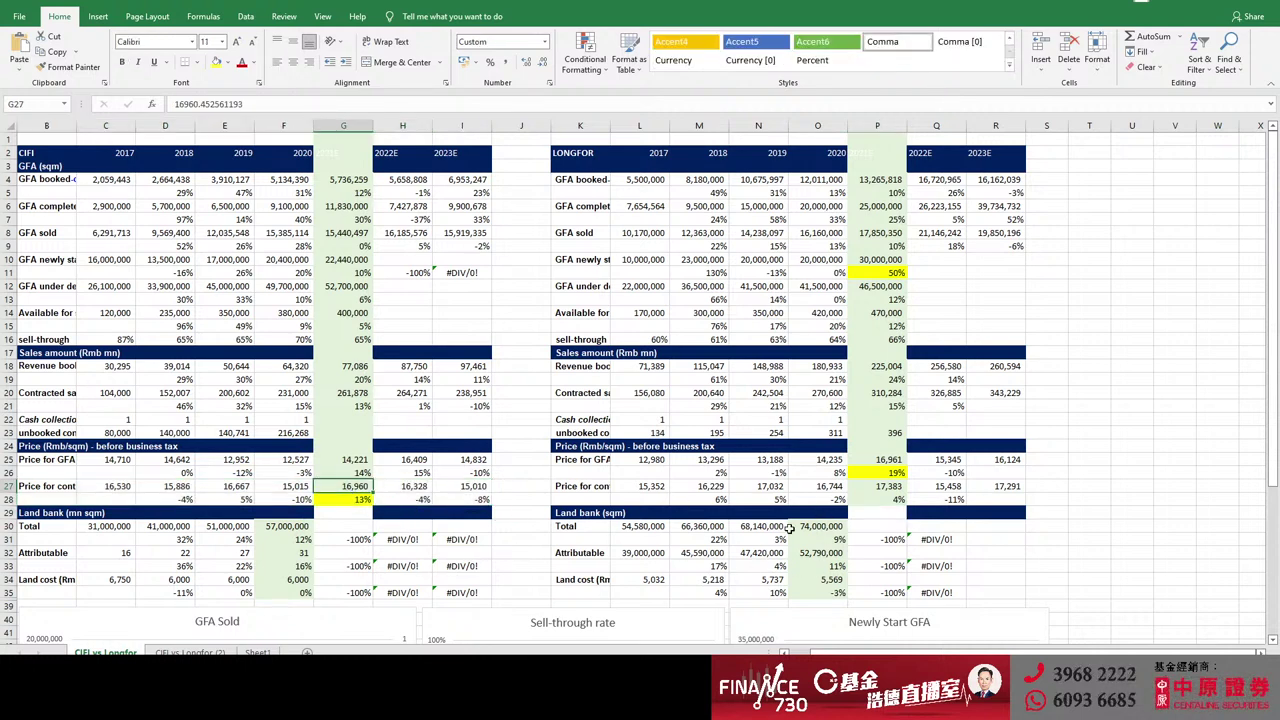
pyautogui.click(868, 499)
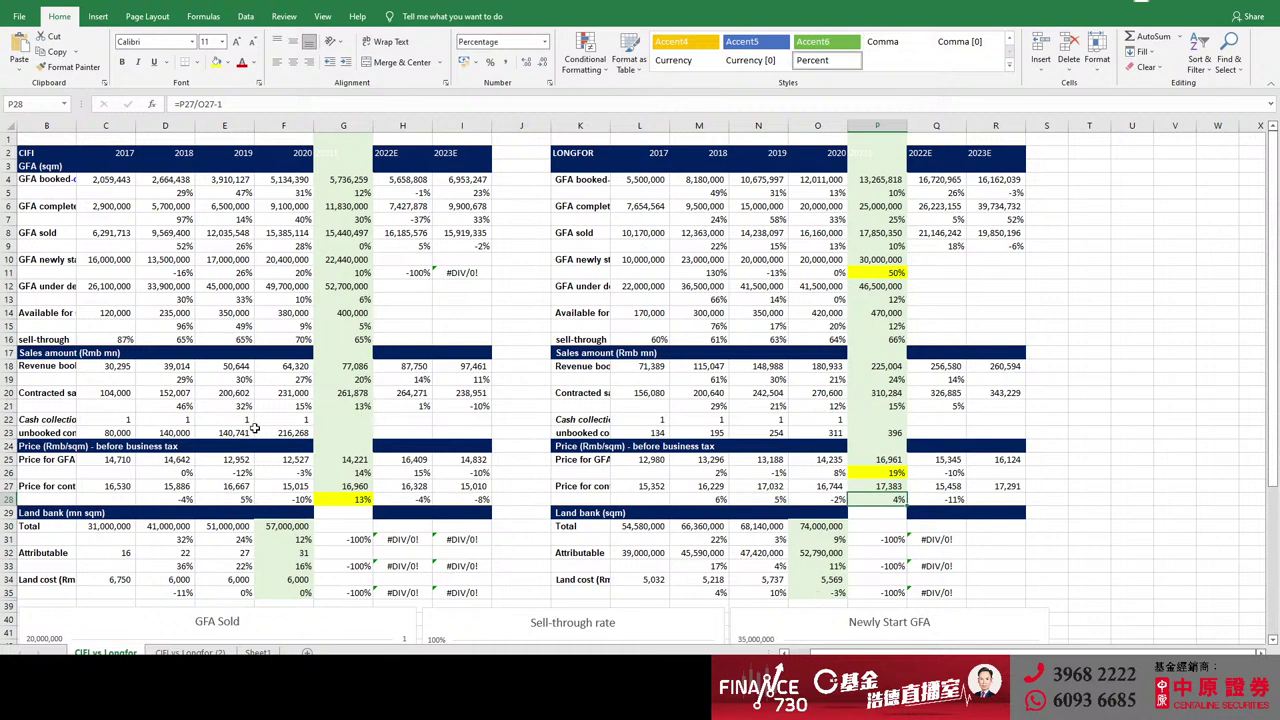
pyautogui.click(365, 496)
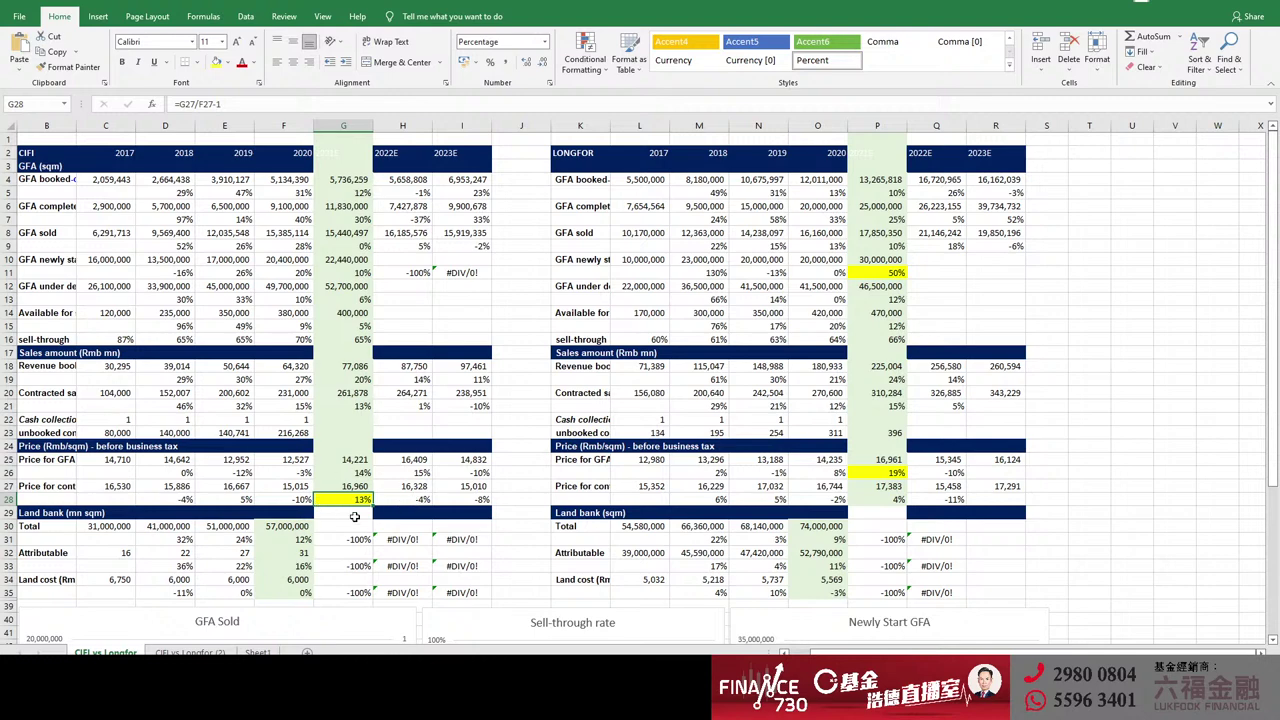
# Compare the 2020 land bank totals and growth of CIFI in F30:F31 and LONGFOR in O30:O31, and check CIFI's land cost in F34
pyautogui.scroll(-2, 365, 520)
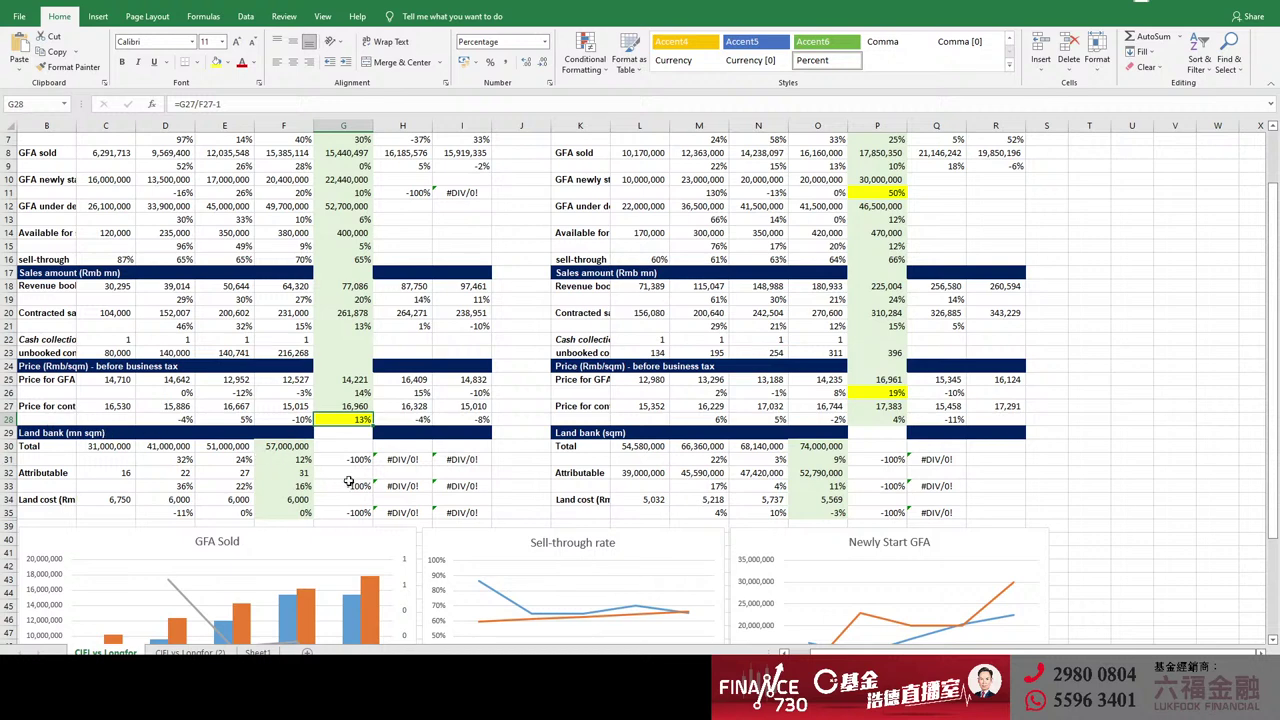
pyautogui.moveTo(290, 446); pyautogui.dragTo(290, 512)
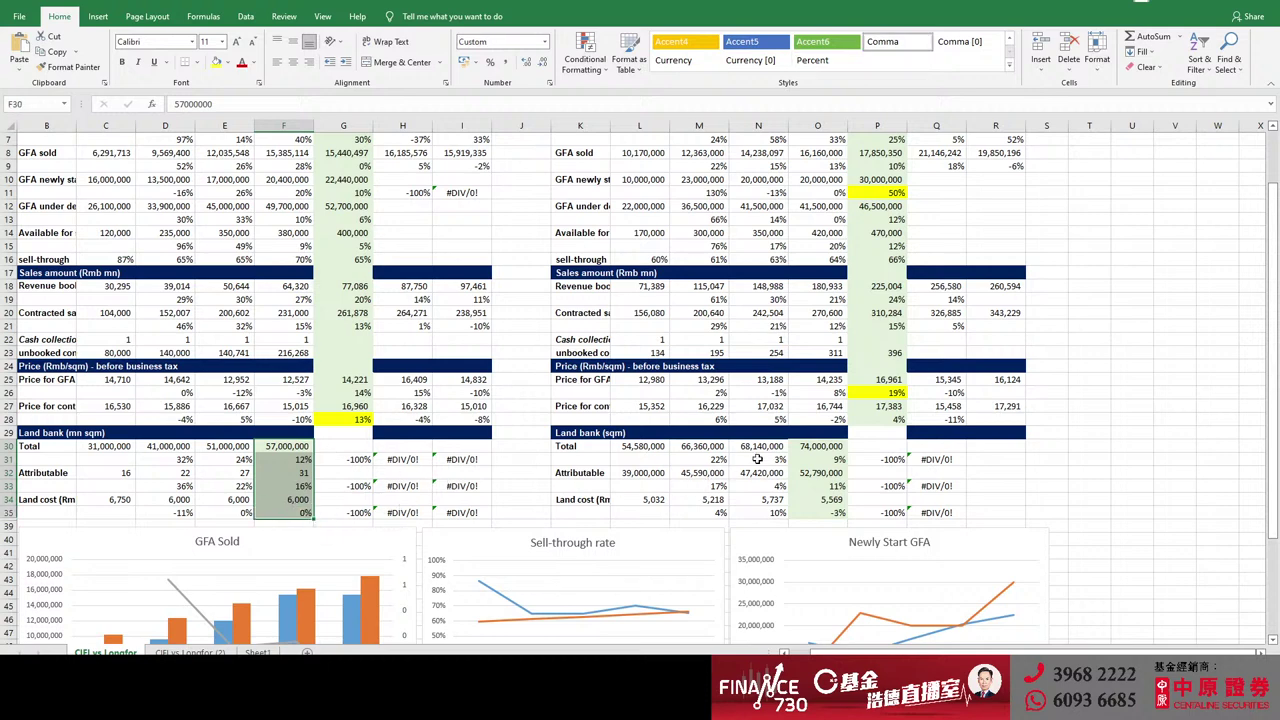
pyautogui.click(308, 459)
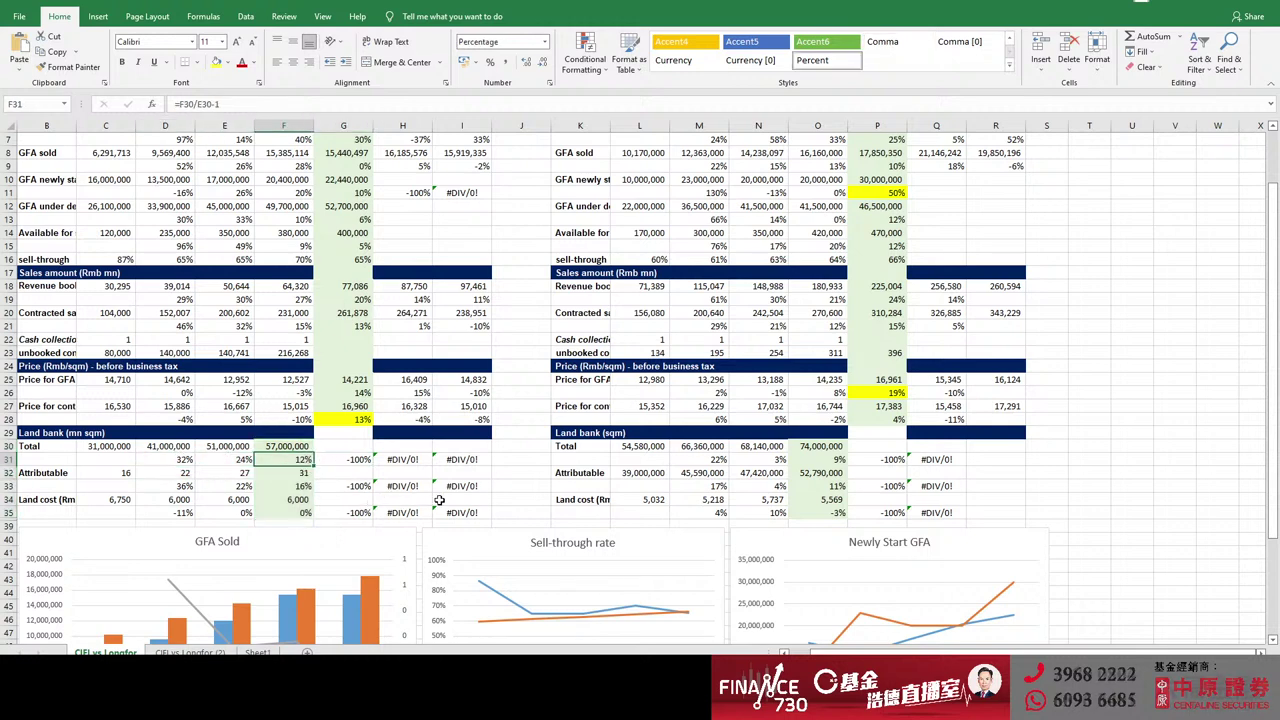
pyautogui.moveTo(700, 472); pyautogui.dragTo(801, 468)
pyautogui.click(797, 458)
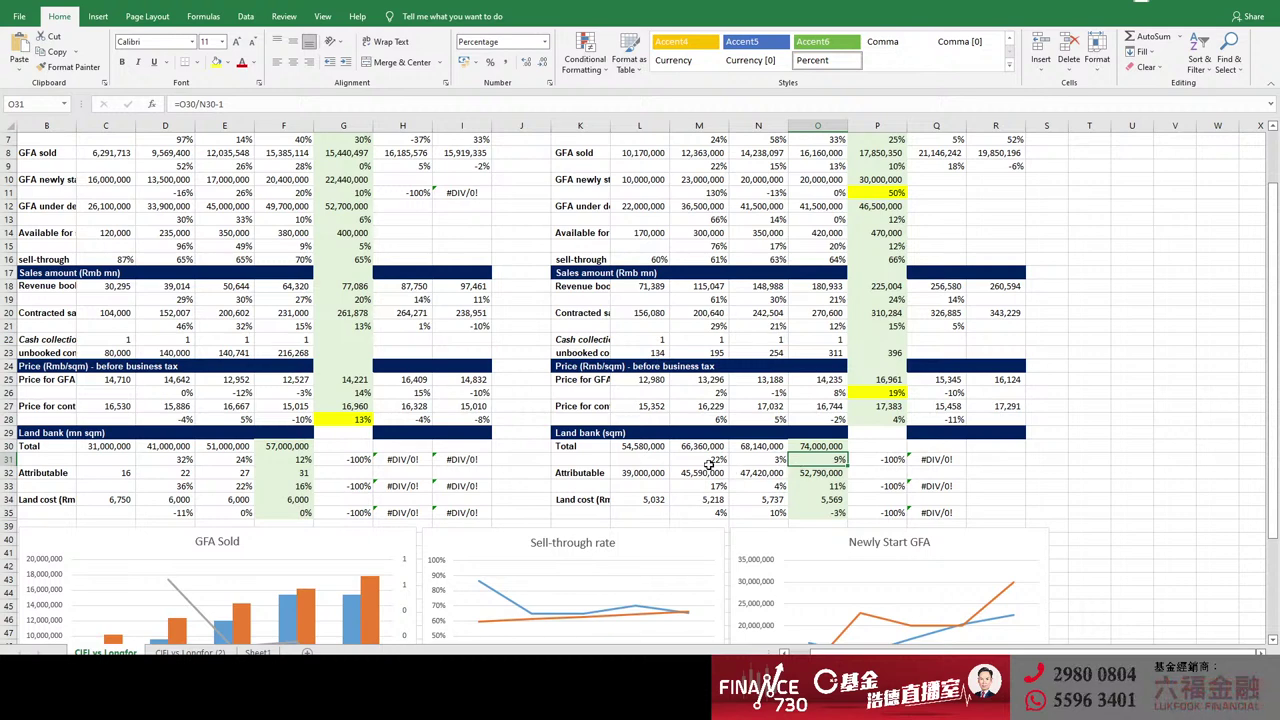
pyautogui.click(304, 444)
pyautogui.click(820, 446)
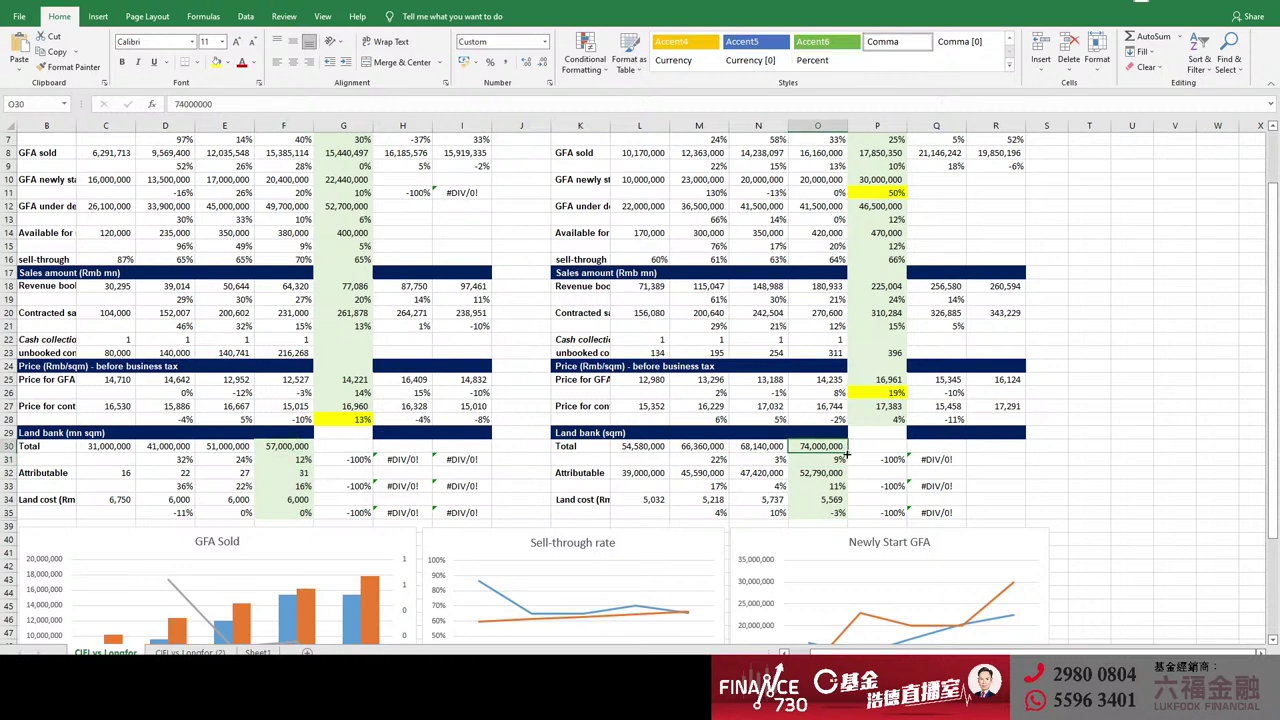
pyautogui.click(820, 459)
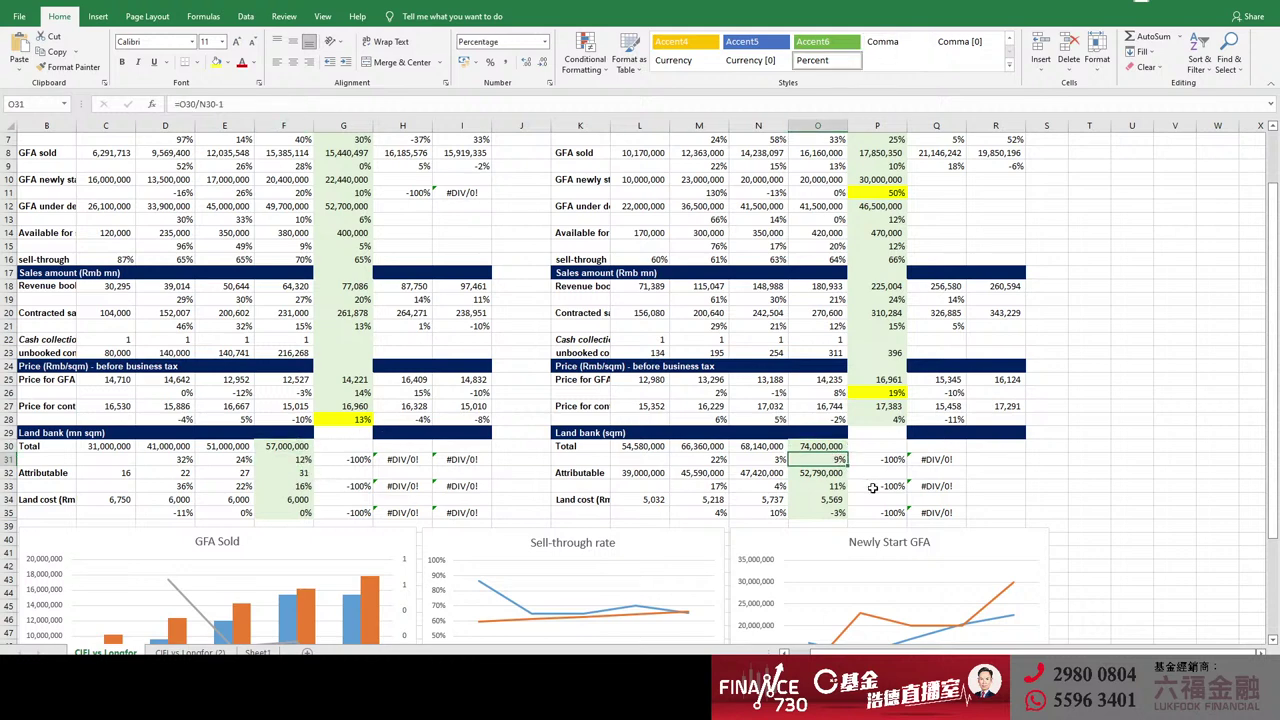
pyautogui.click(301, 502)
pyautogui.scroll(2, 491, 537)
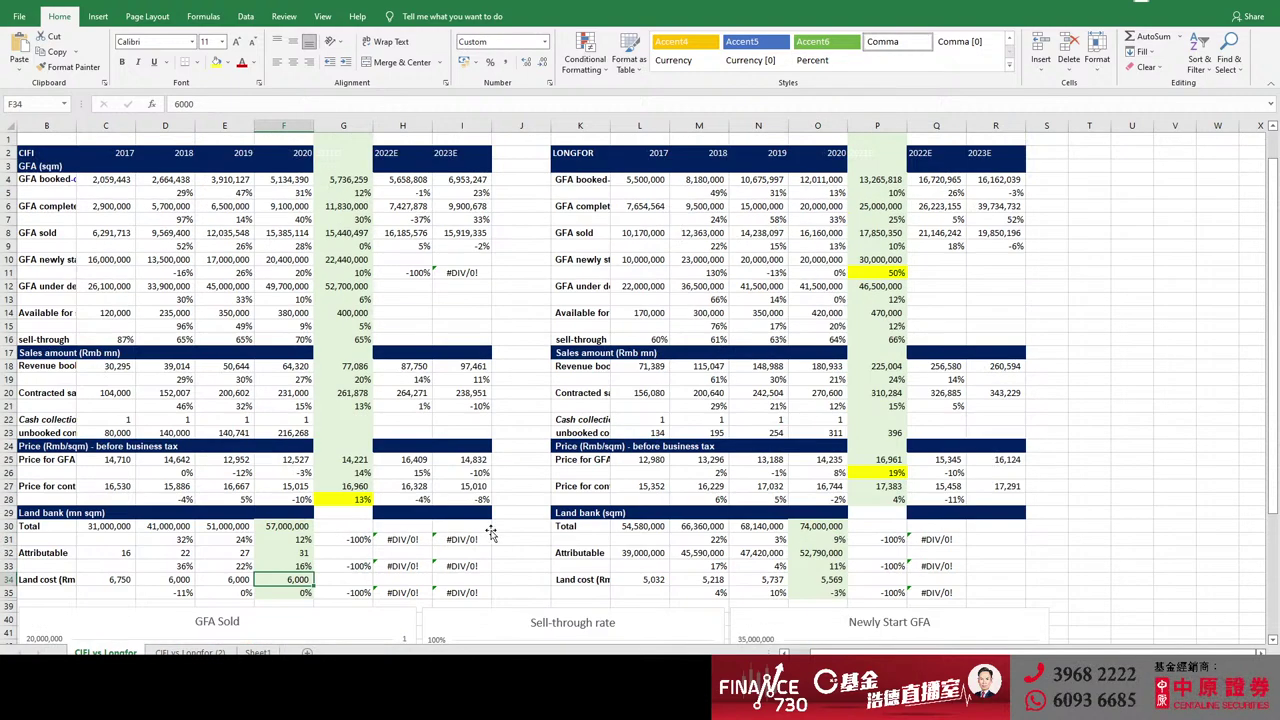
# Review the GFA Sold, Sell-through rate and Newly Start GFA charts against both companies' operating data tables
pyautogui.scroll(-8, 494, 530)
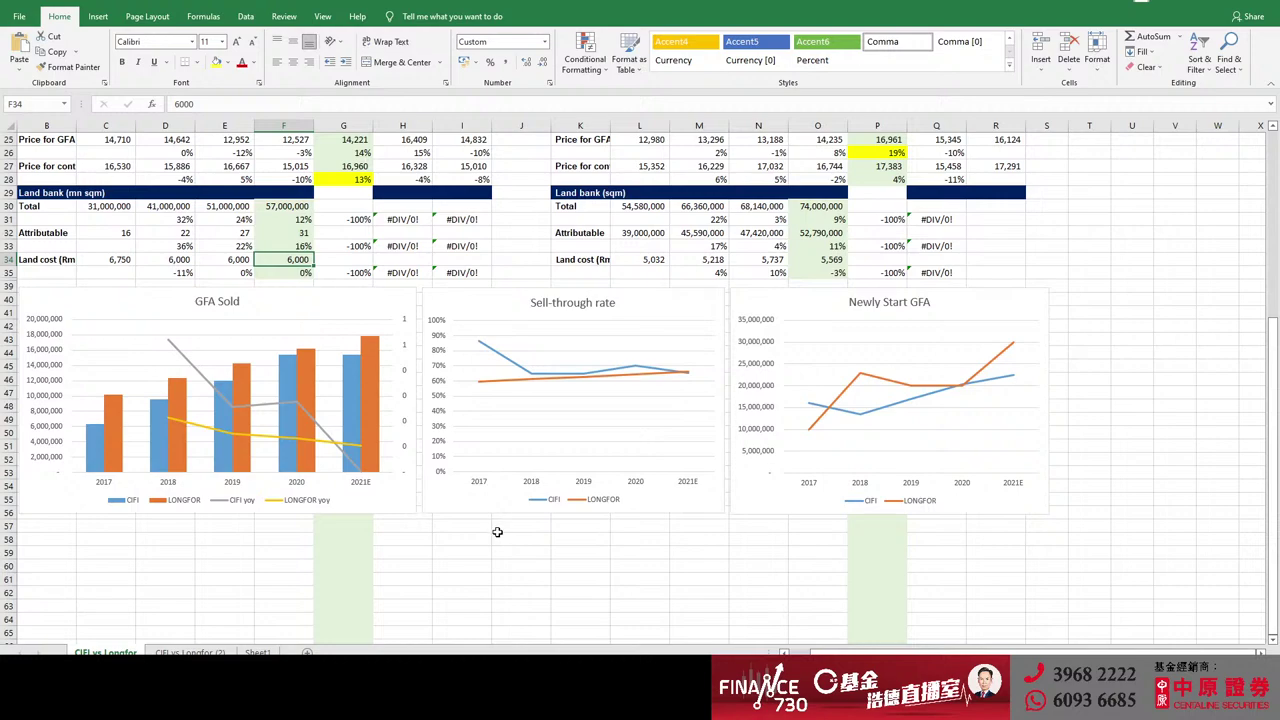
pyautogui.scroll(8, 496, 530)
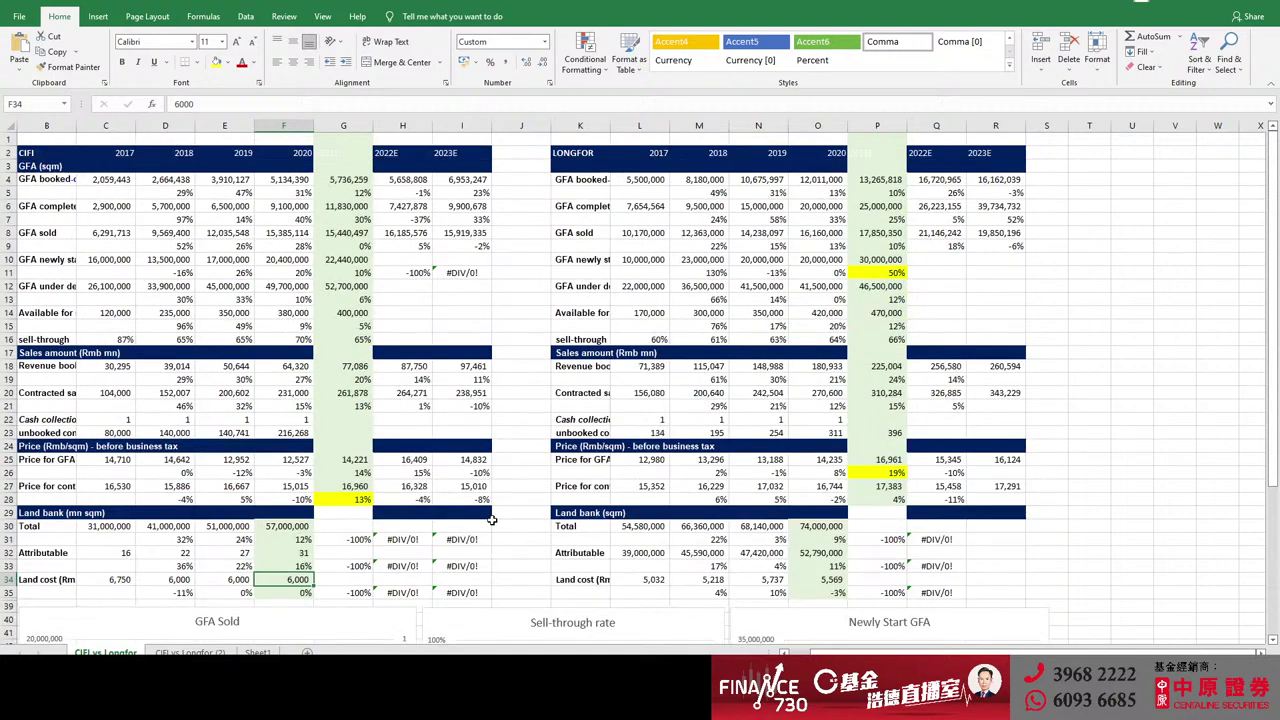
pyautogui.scroll(-2, 492, 519)
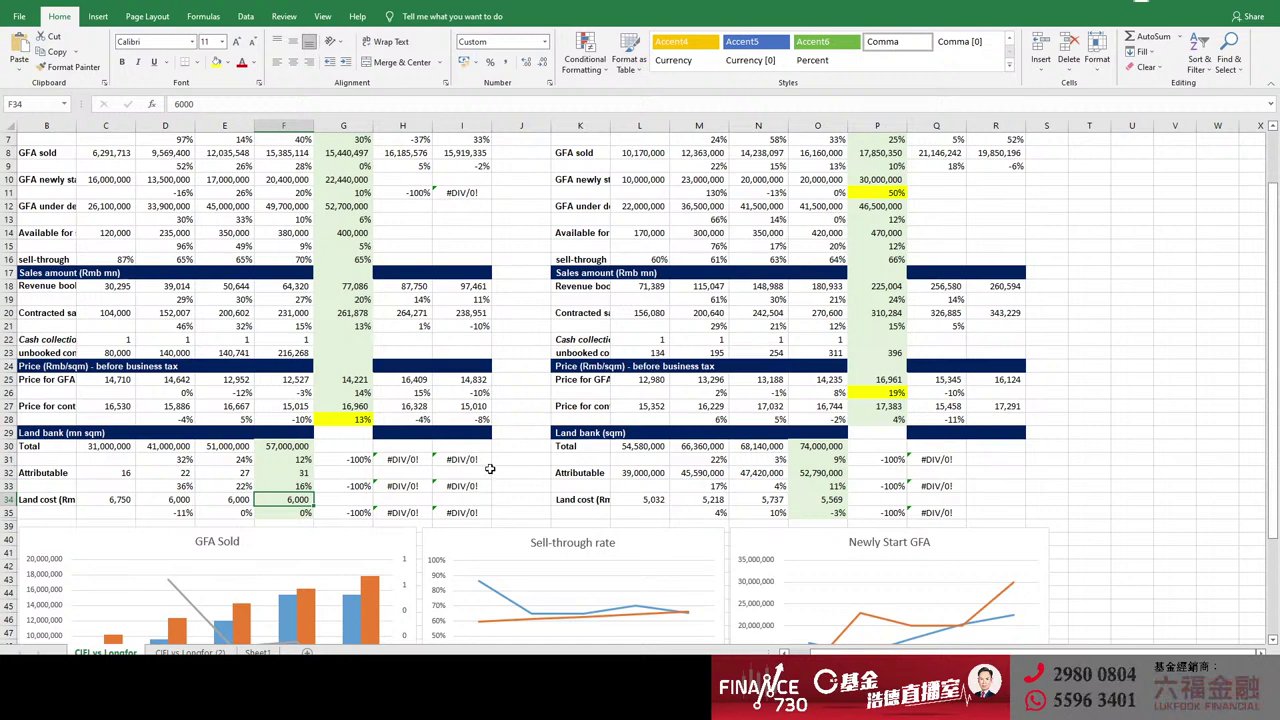
pyautogui.scroll(2, 490, 468)
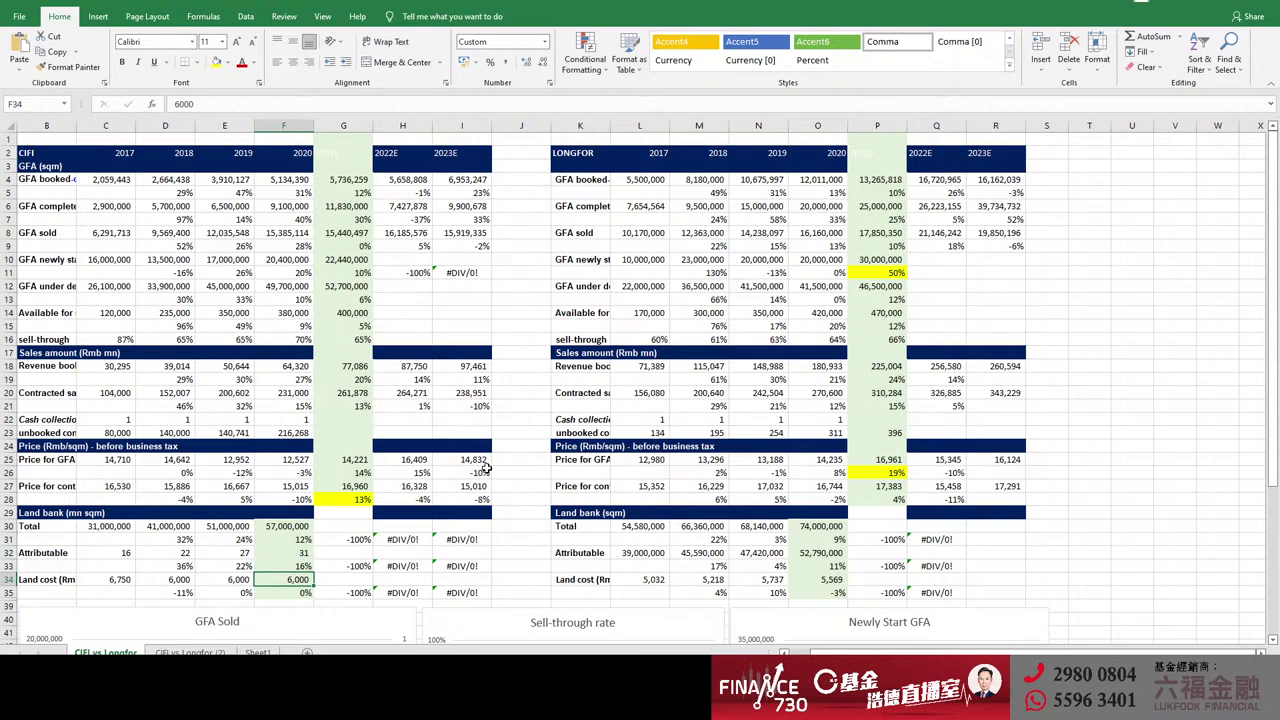
pyautogui.scroll(-5, 490, 470)
pyautogui.scroll(-2, 488, 474)
pyautogui.scroll(7, 488, 474)
pyautogui.scroll(-6, 556, 478)
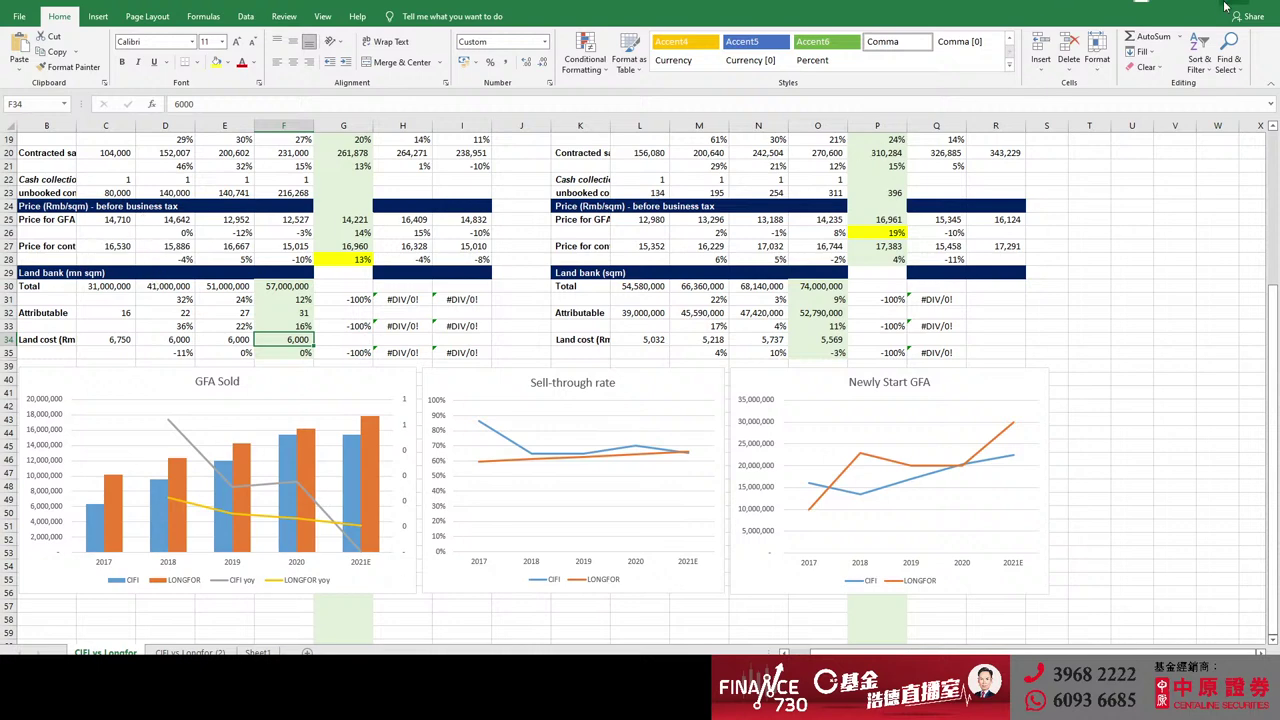
# Switch to Chrome and examine the image of the land auction table with its red-outlined rows
pyautogui.hotkey('alt', 'Tab')
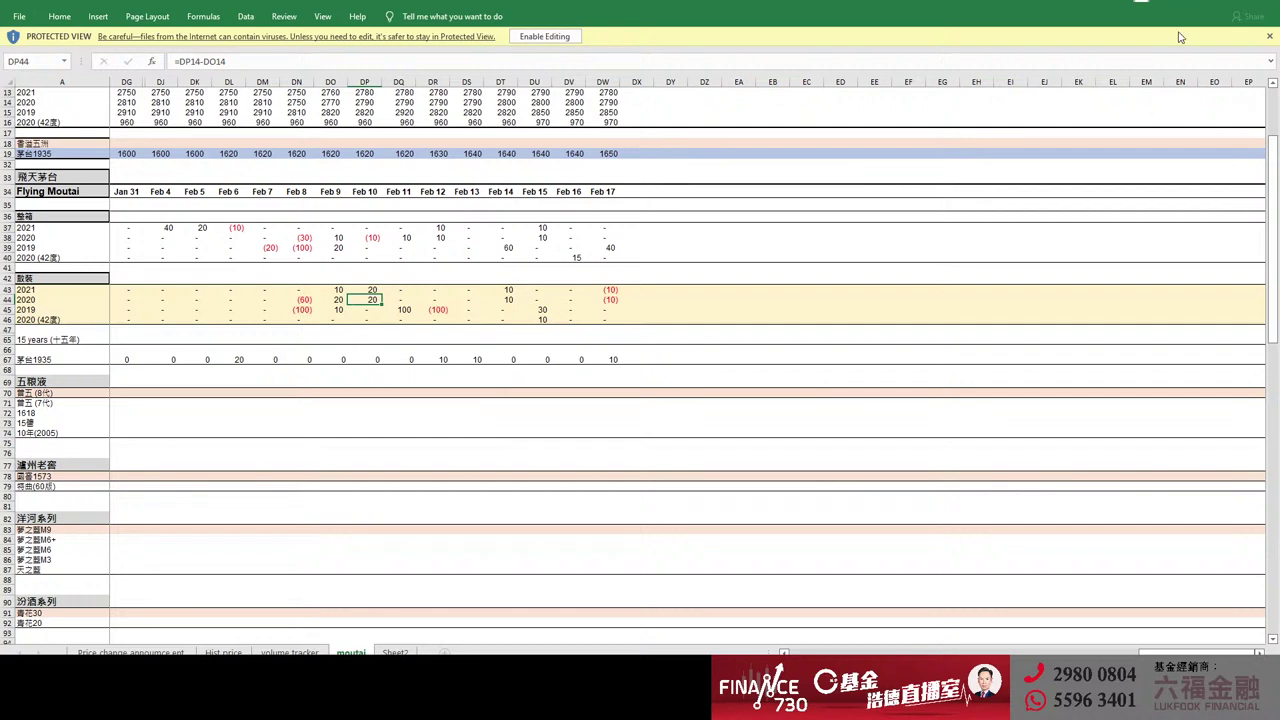
pyautogui.hotkey('alt', 'Tab')
pyautogui.hotkey('alt', 'Tab')
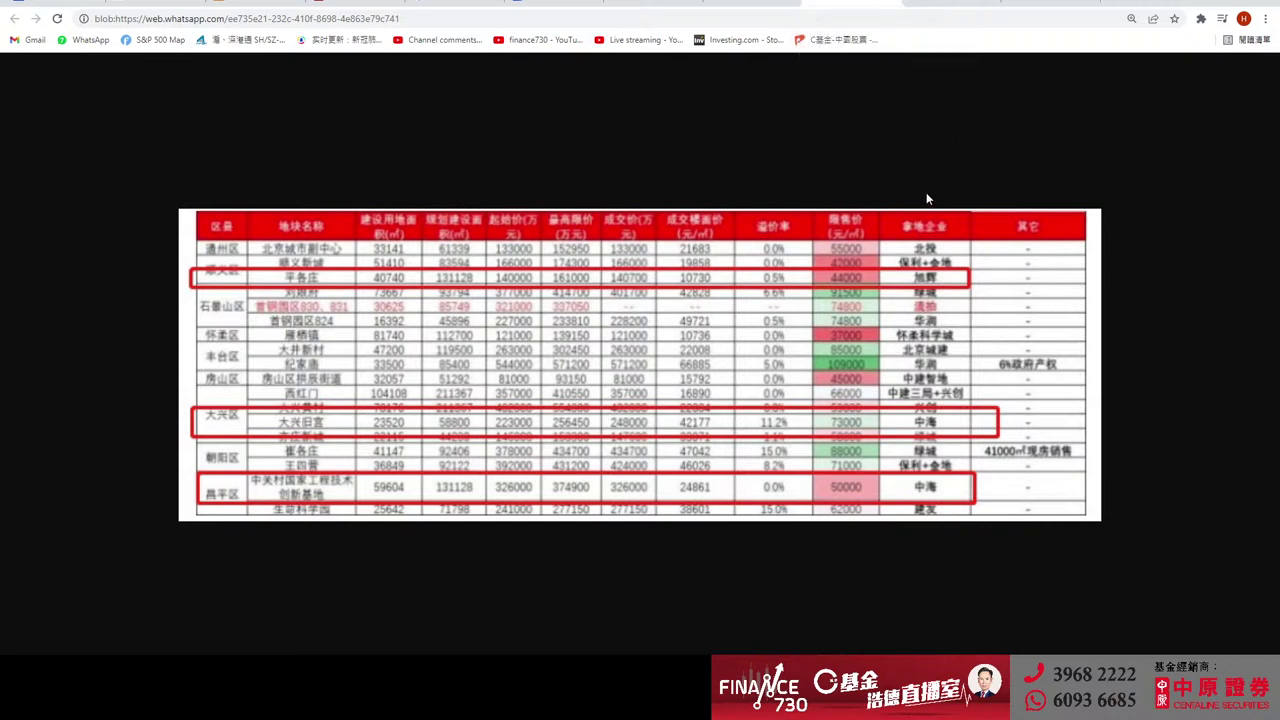
# Show the channel's published comments in YouTube Studio and find the viewer comment asking about Meta
pyautogui.click(960, 5)
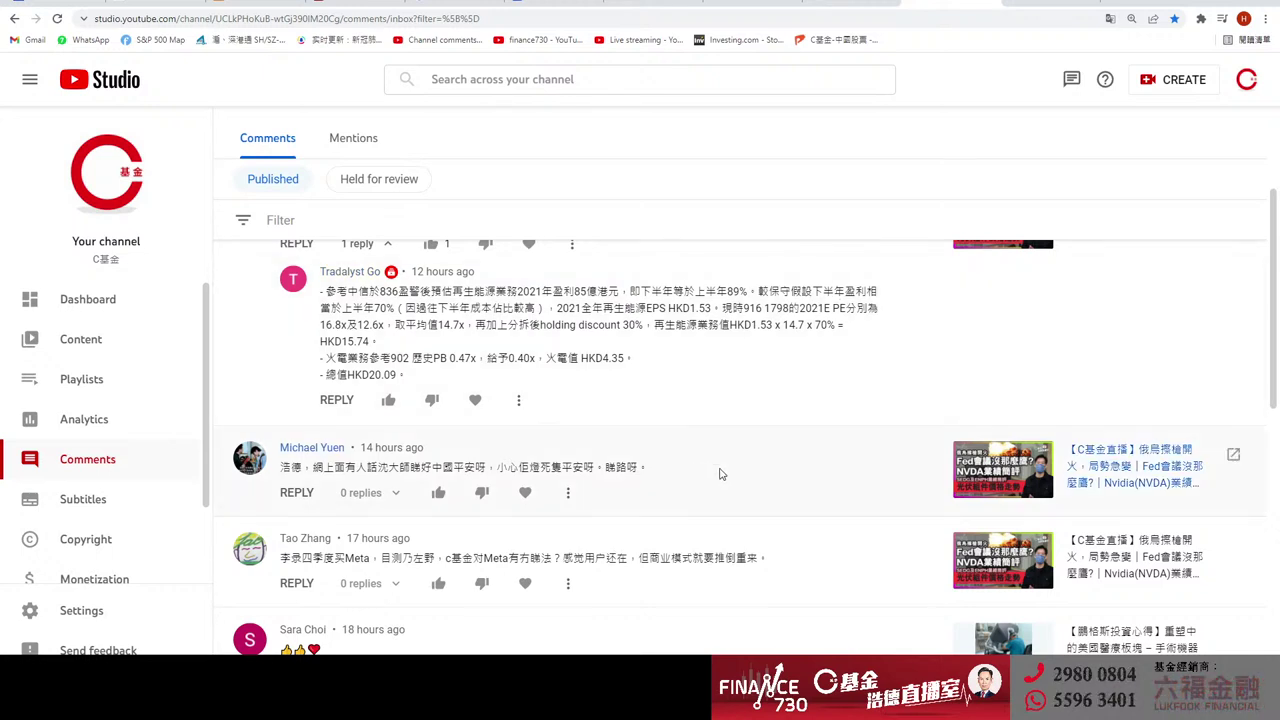
pyautogui.scroll(-2, 731, 477)
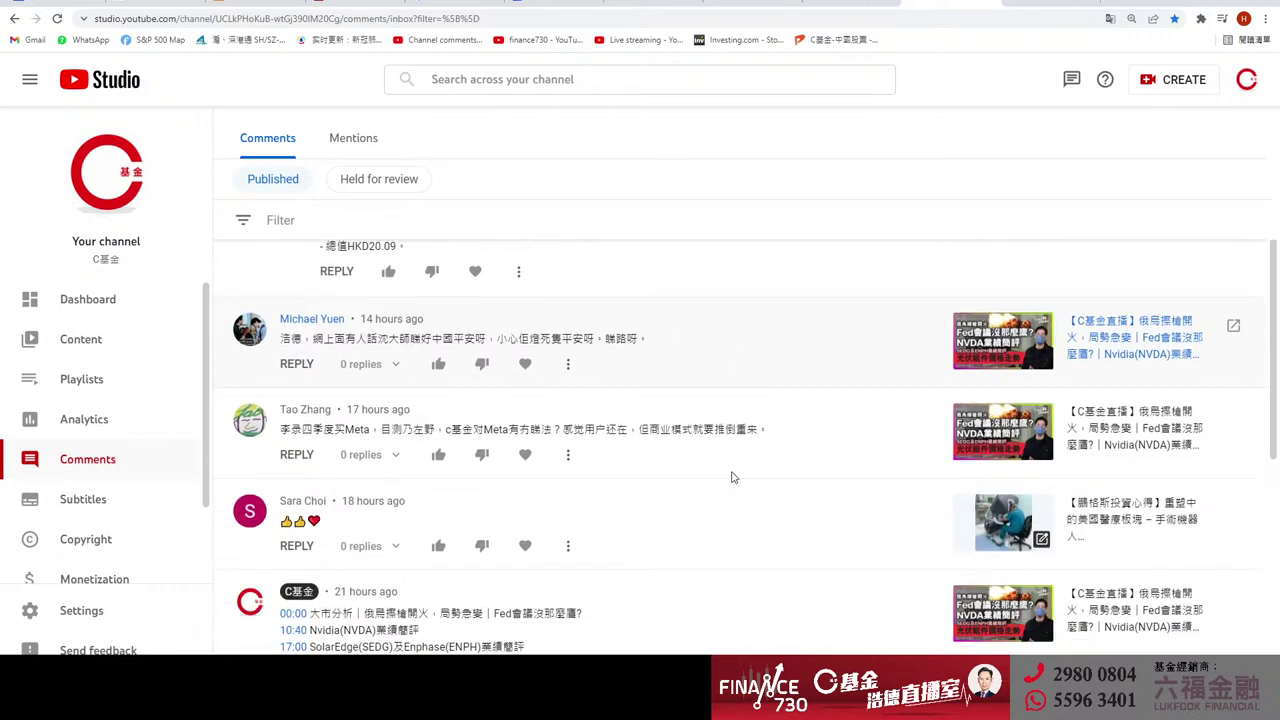
pyautogui.scroll(1, 731, 477)
pyautogui.scroll(-2, 731, 477)
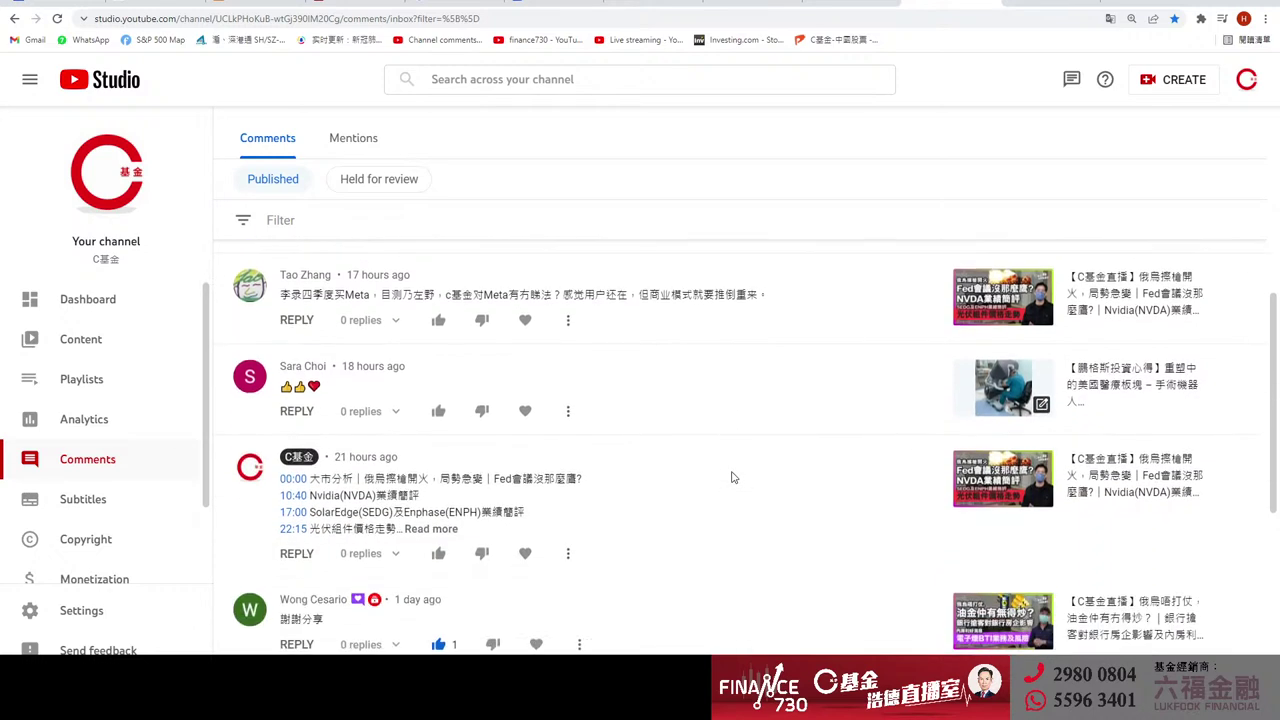
pyautogui.scroll(1, 731, 477)
pyautogui.scroll(1, 731, 477)
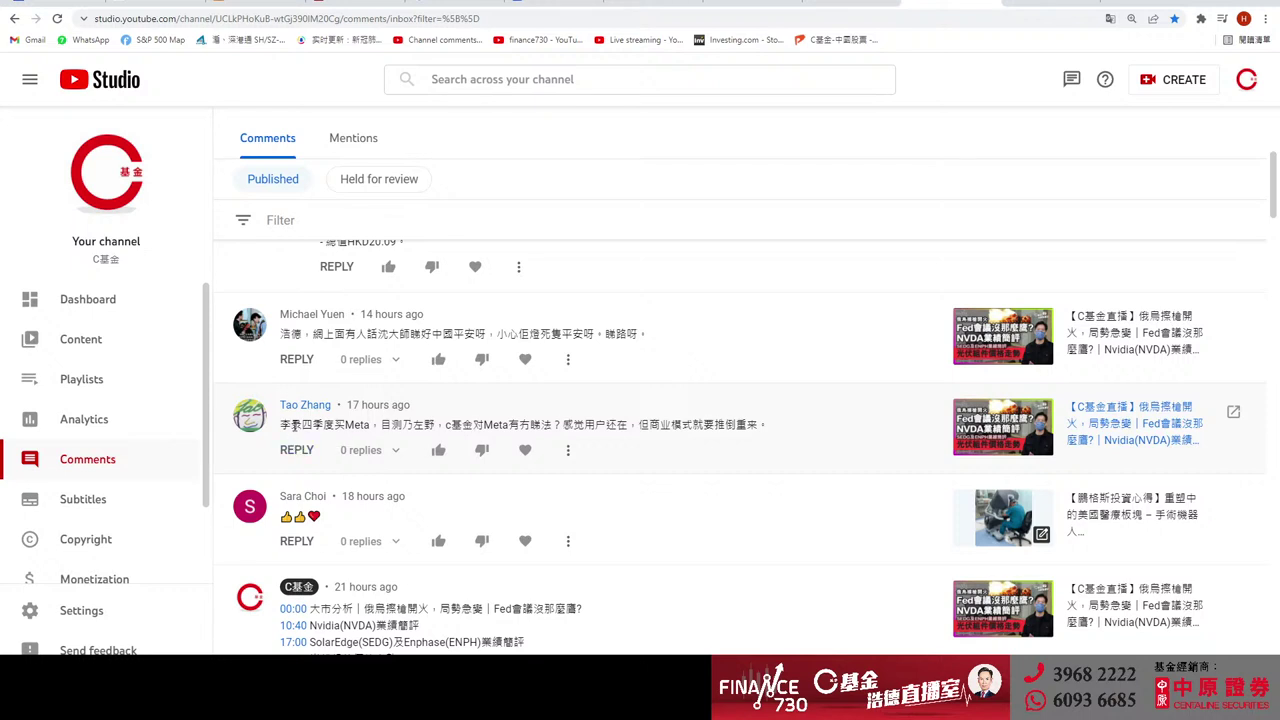
# Read the viewer comment about Meta, highlighting its passages on the purchase, the users and the business model
pyautogui.moveTo(372, 425); pyautogui.dragTo(345, 425)
pyautogui.click(346, 425)
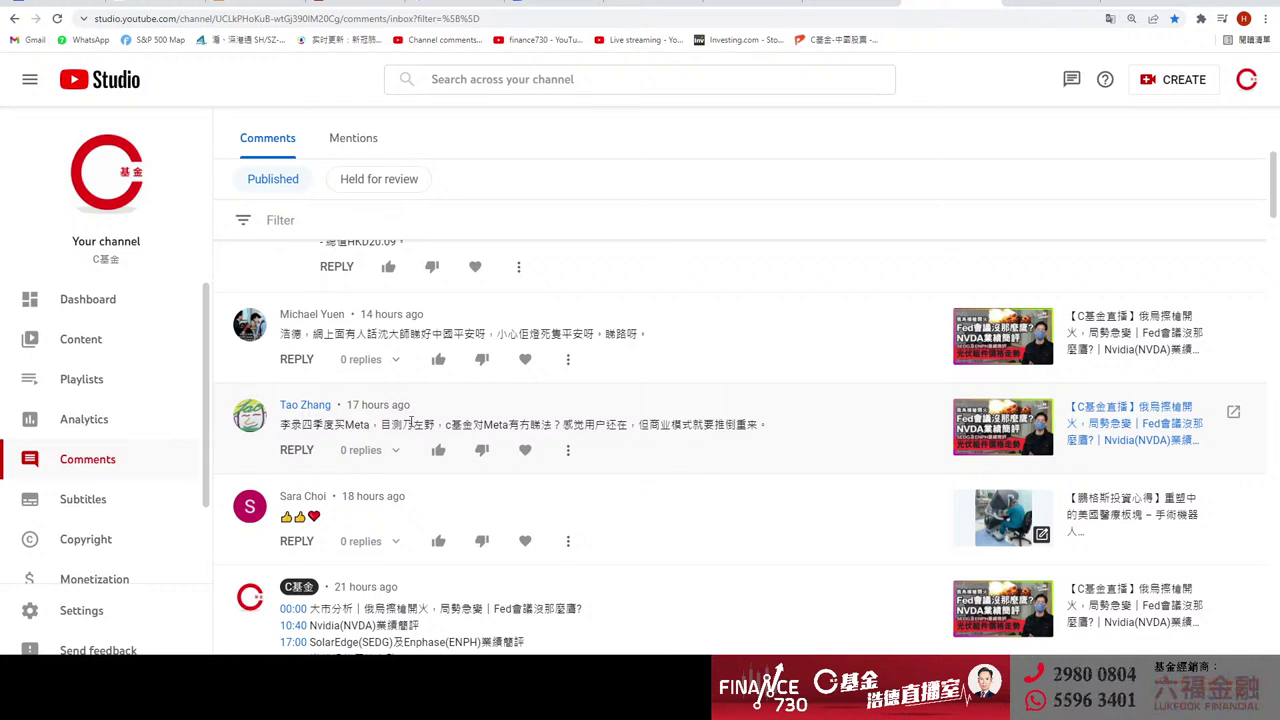
pyautogui.moveTo(697, 425); pyautogui.dragTo(641, 437)
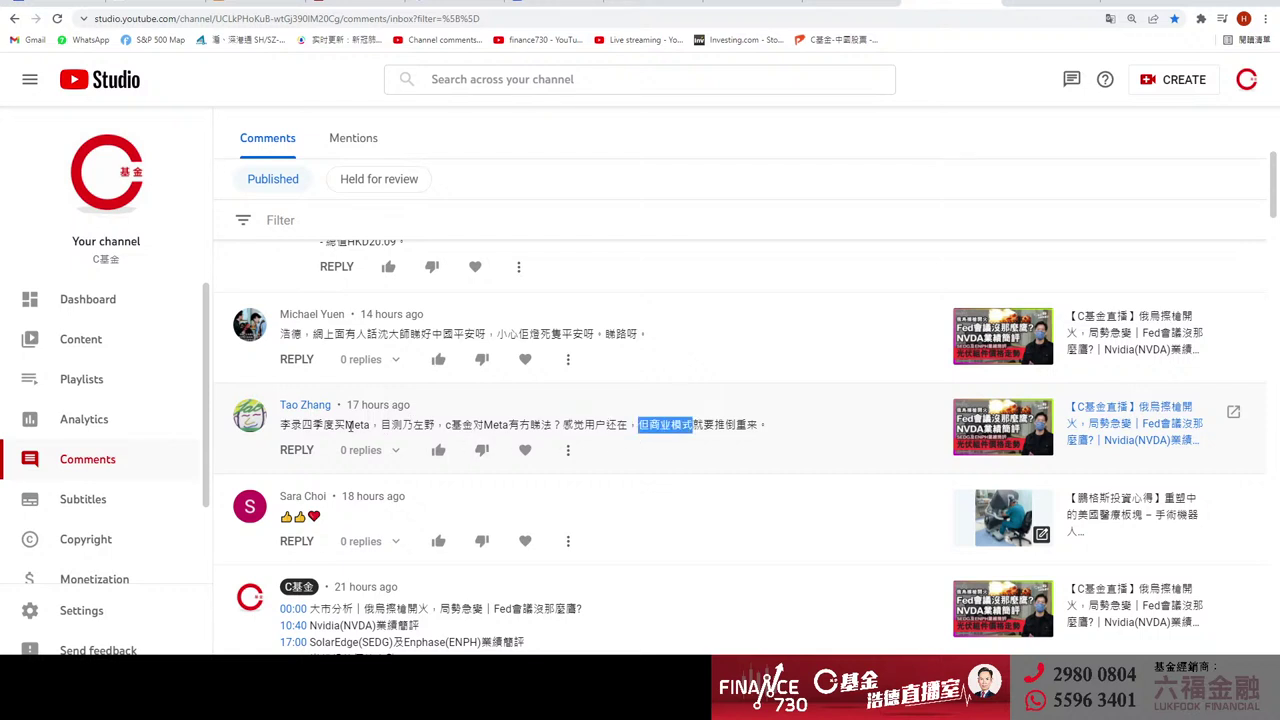
pyautogui.click(418, 427)
pyautogui.moveTo(436, 426); pyautogui.dragTo(391, 427)
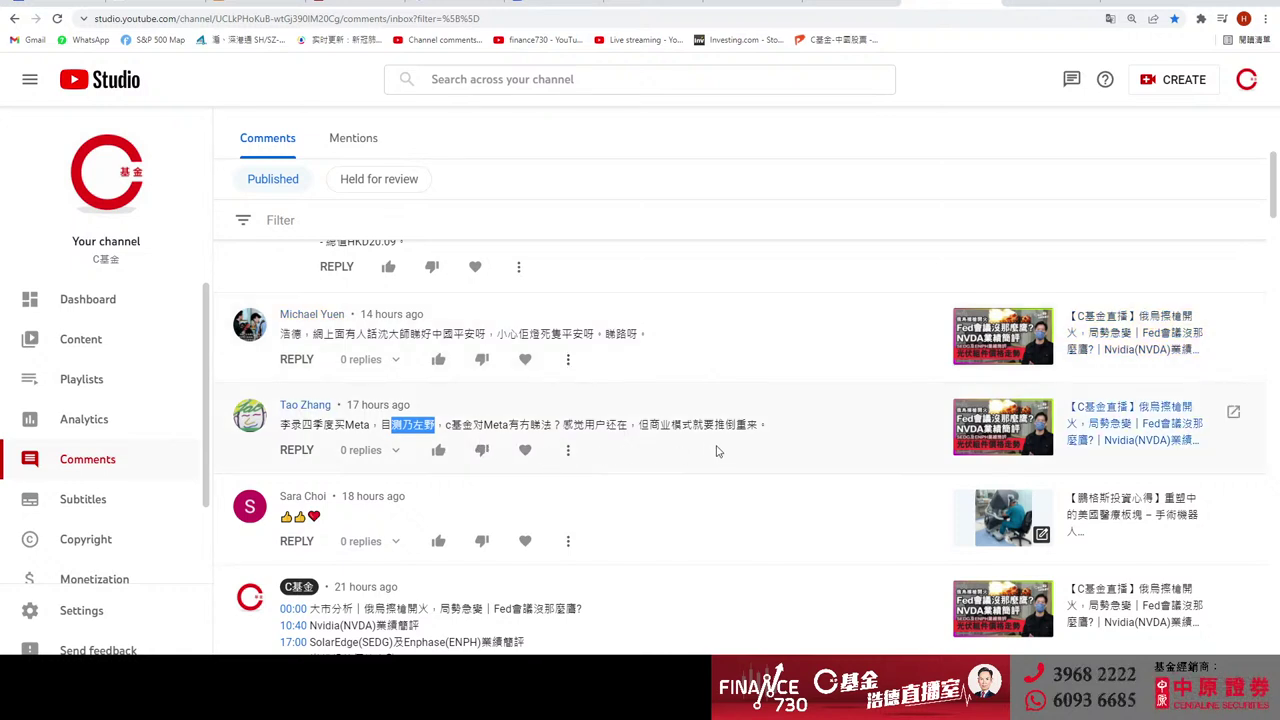
pyautogui.moveTo(766, 424); pyautogui.dragTo(538, 424)
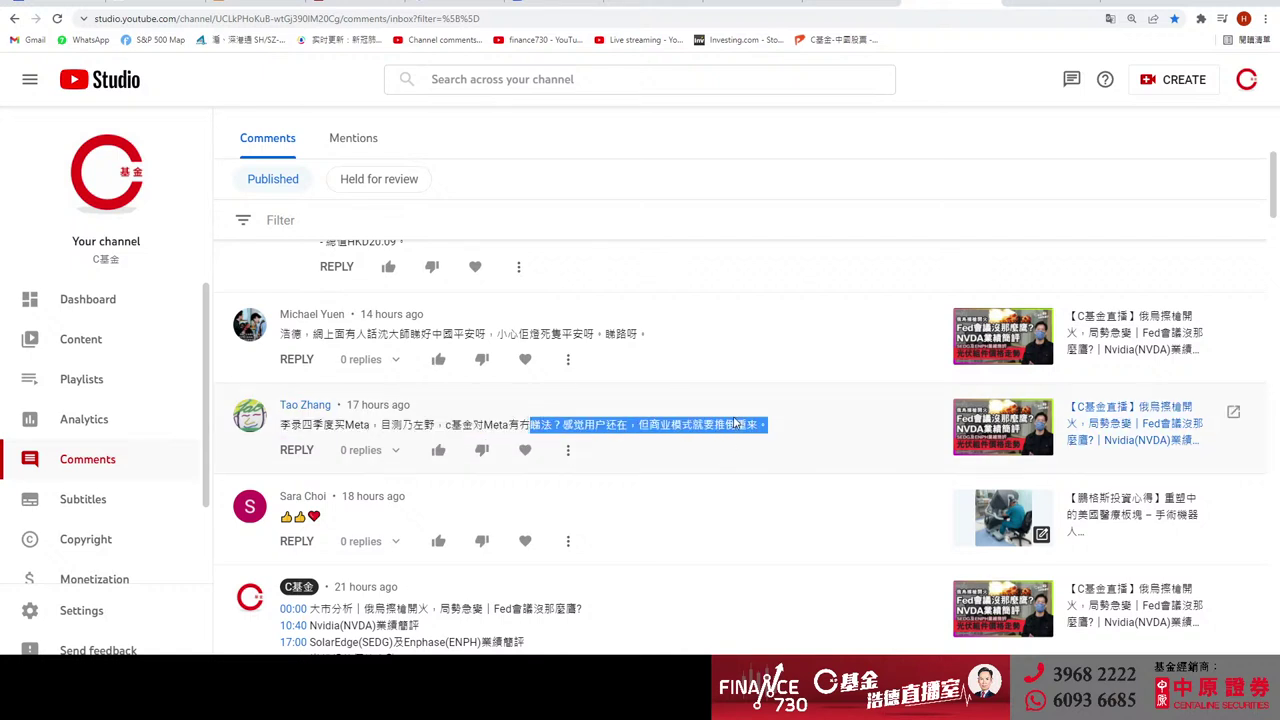